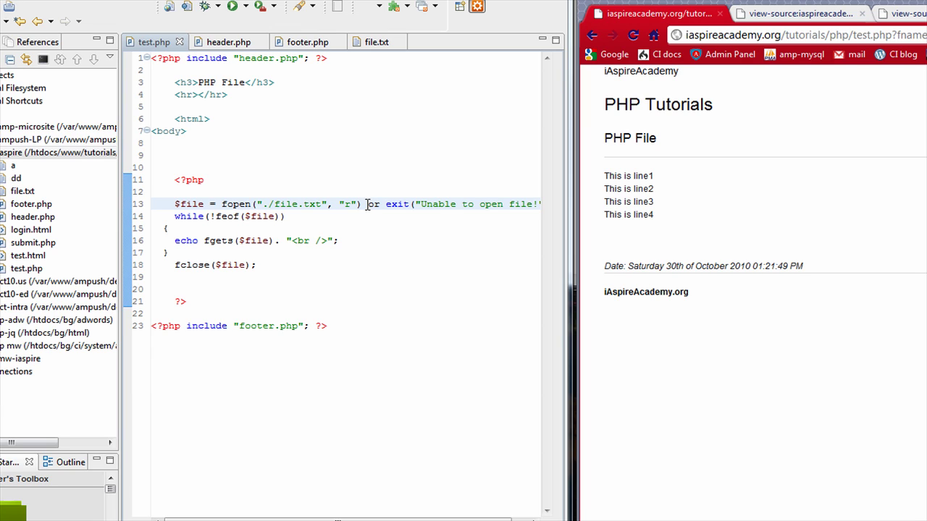
- Step through test.php between empty line 12 and the fopen and while lines to review the code
click(368, 205)
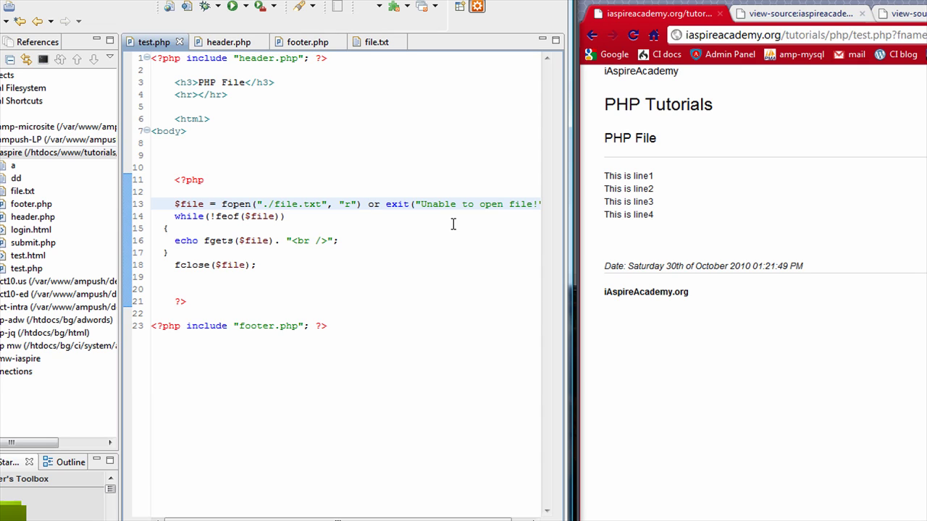
key(Up)
key(Up)
key(Up)
key(Up)
key(Down)
key(Down)
key(Down)
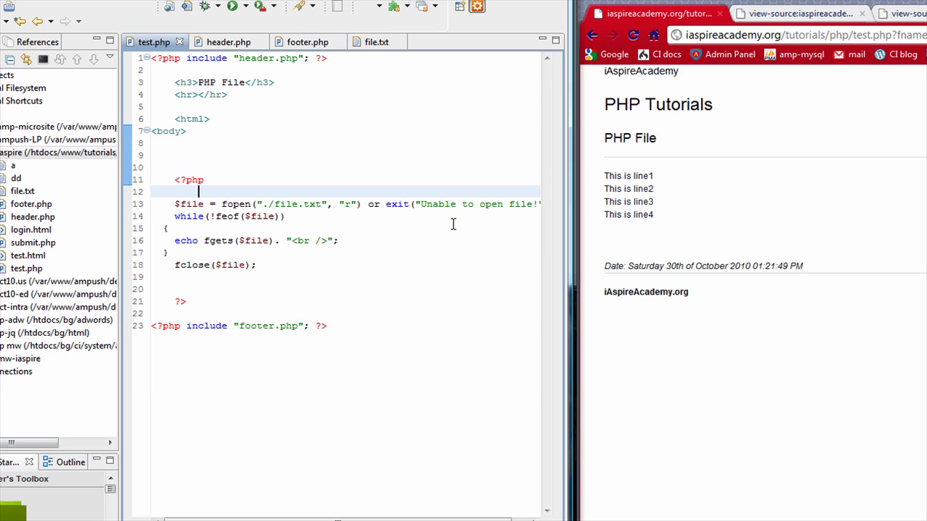
key(Up)
key(Up)
key(Up)
key(Up)
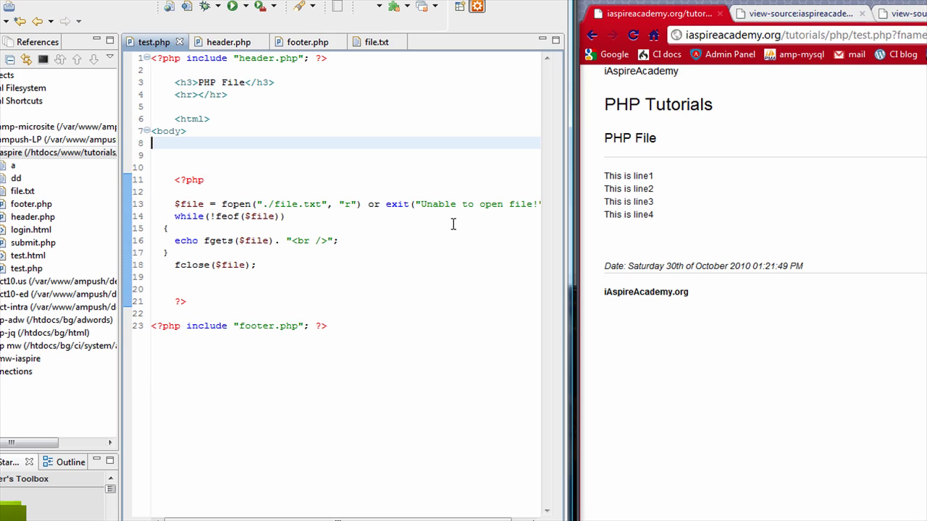
key(Down)
key(Down)
key(Down)
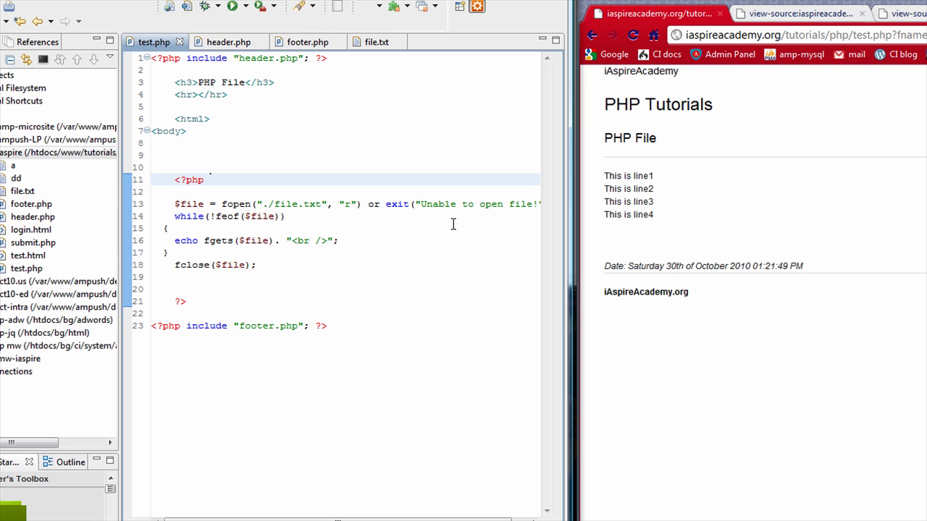
key(Down)
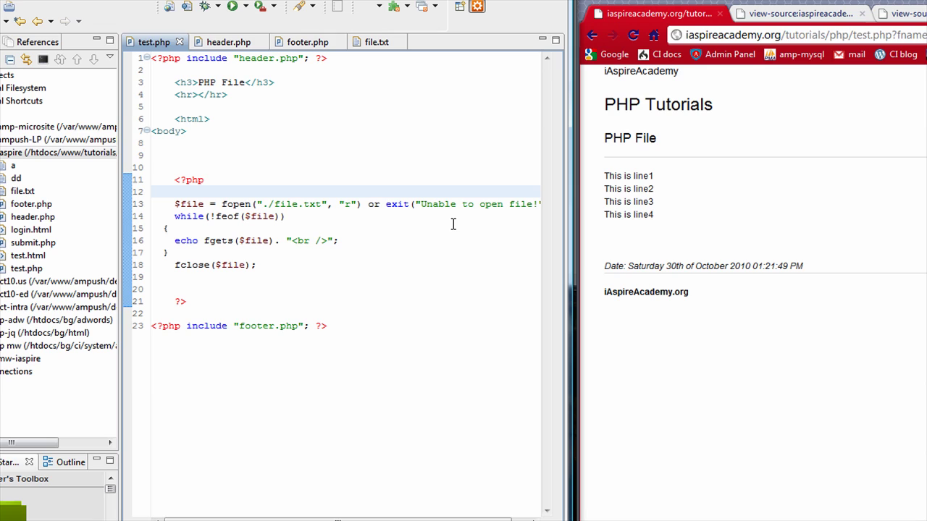
key(Down)
key(Up)
key(Down)
key(Up)
key(Down)
key(Up)
key(Down)
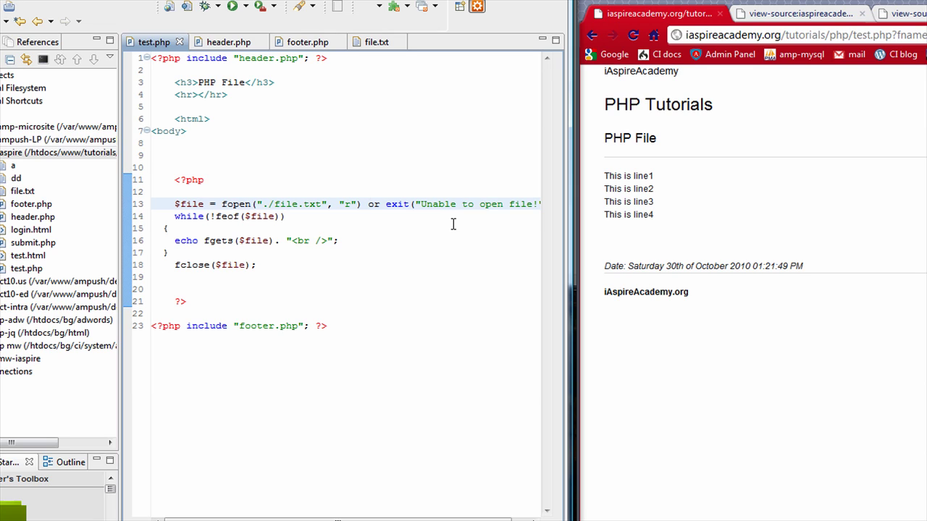
key(Up)
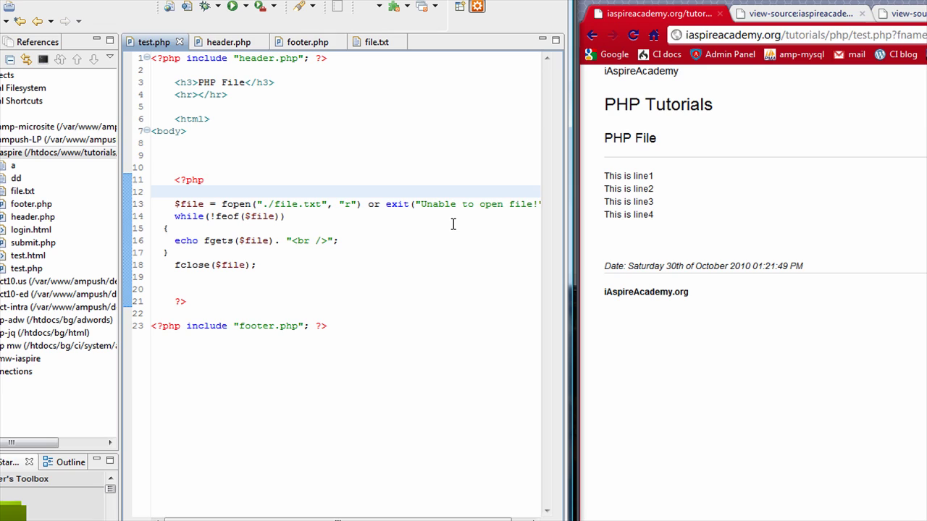
key(Down)
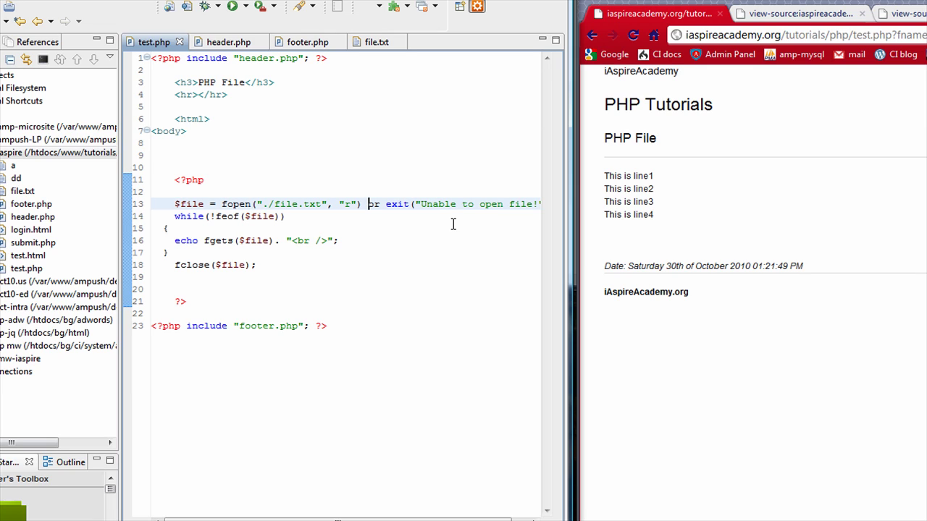
key(Down)
key(Up)
key(Up)
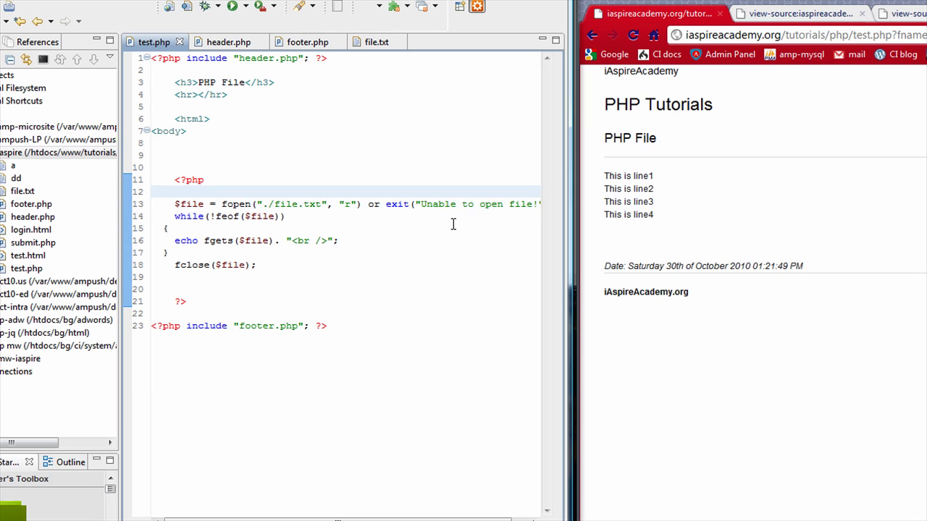
key(Down)
key(Up)
- In file.txt, append 'fsdf'-style filler to the ends of lines 1 and 2 and save
click(377, 42)
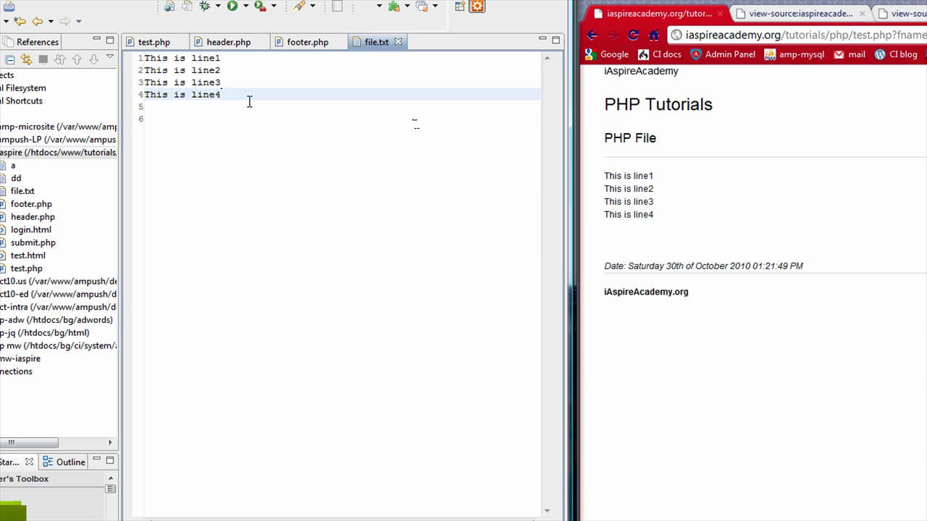
drag(249, 101, 141, 63)
click(191, 82)
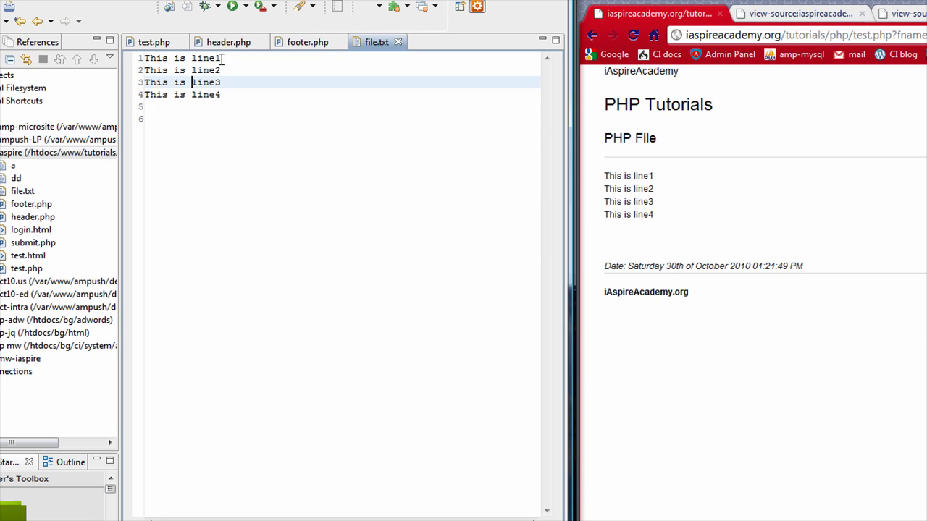
click(223, 59)
text(fsdf)
click(272, 71)
text(fsd)
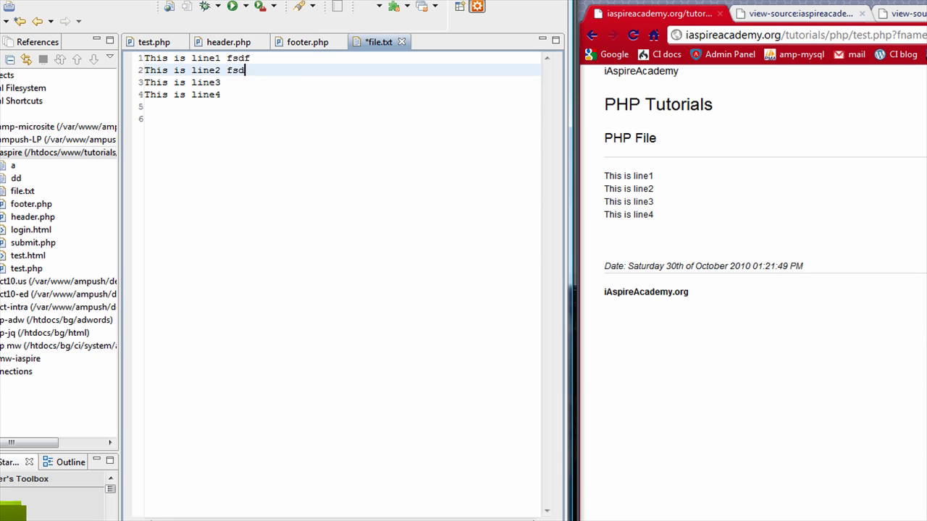
text(fsd fsdfsd)
key(ctrl+s)
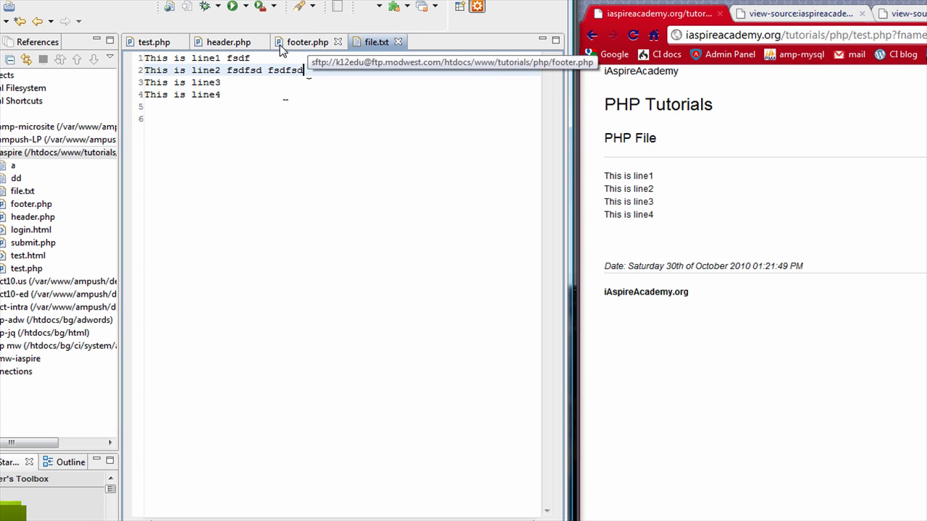
- In test.php, highlight the fopen name and its "r" read-mode argument on line 13
click(153, 44)
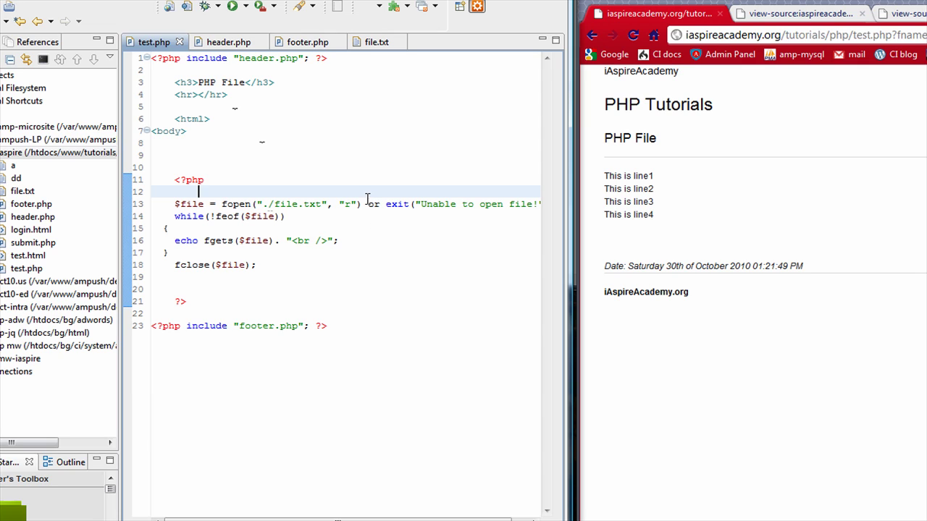
double_click(237, 205)
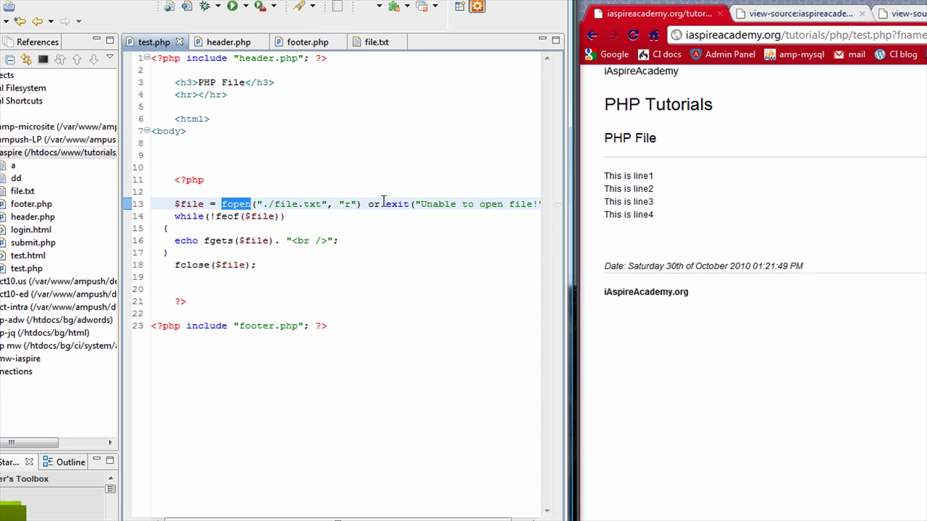
click(273, 205)
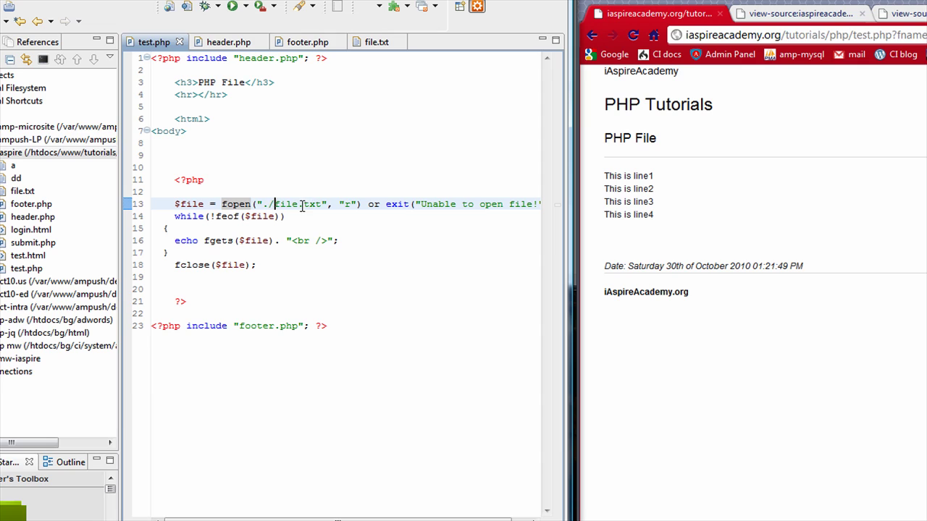
click(349, 205)
drag(356, 205, 341, 208)
- Delete the old empty /* */ comment block above the PHP code
click(240, 150)
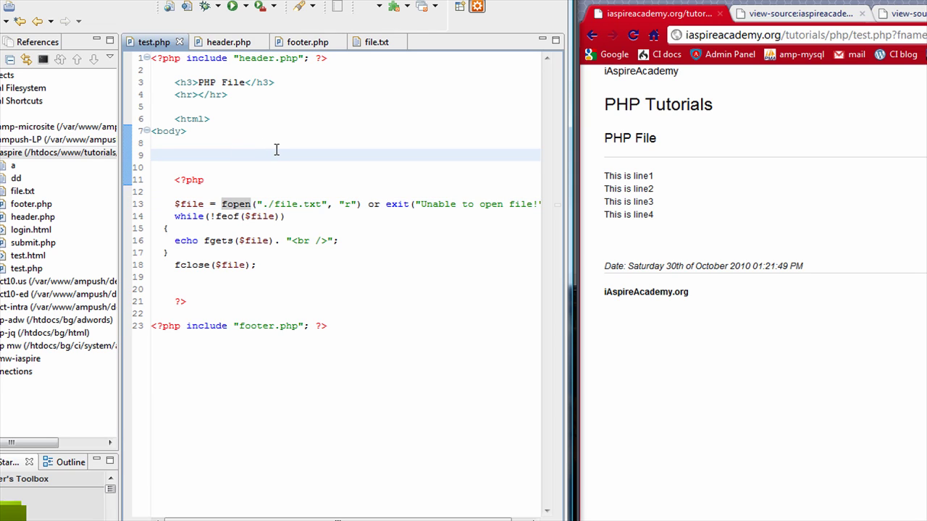
text(/*)
key(Return)
text(*/)
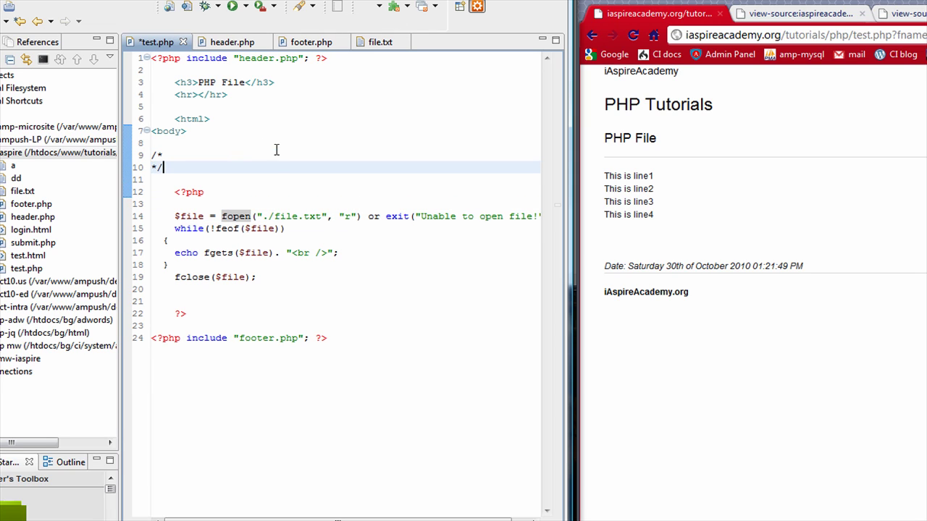
key(Up)
key(Return)
key(Tab)
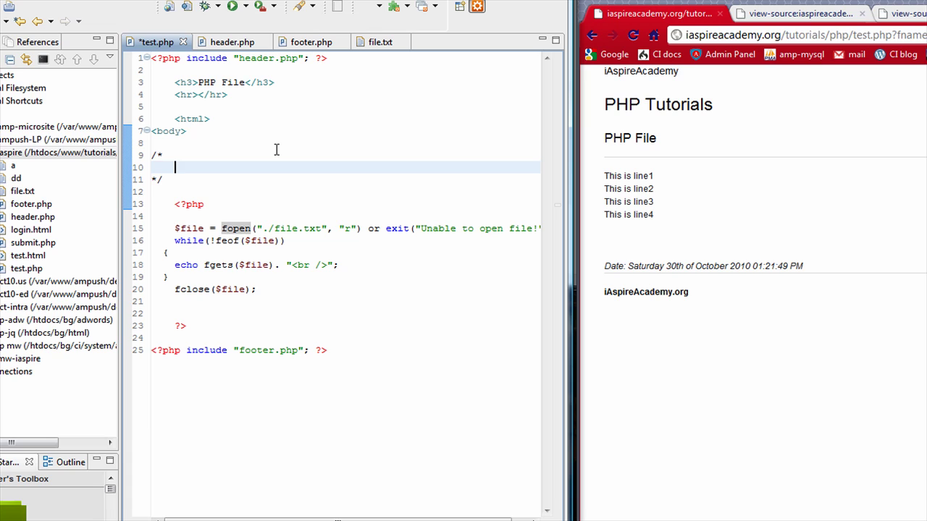
key(Up)
key(Up)
key(Up)
key(Down)
key(Down)
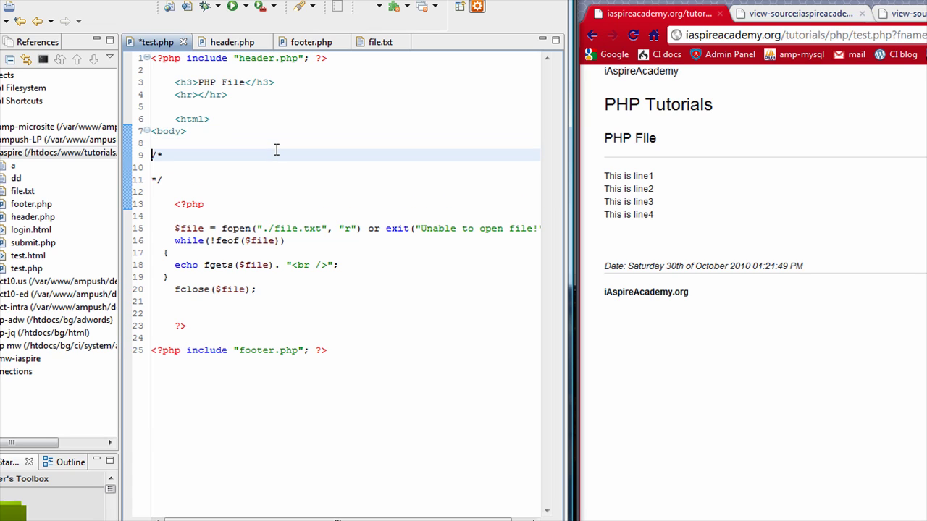
key(shift+Down)
key(shift+Down)
key(shift+Down)
key(ctrl+c)
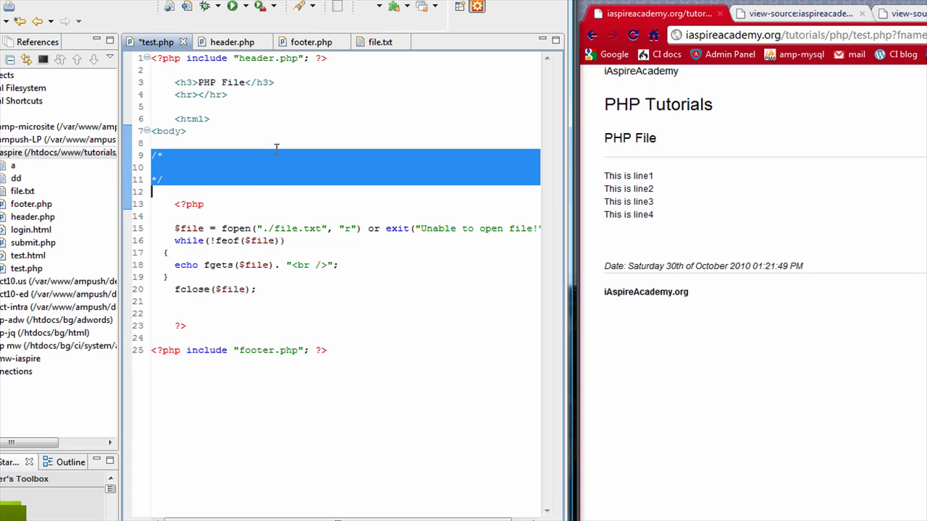
key(Delete)
- Insert a new /* */ comment above $file noting the modes 'r , w w+'
key(Down)
key(Return)
key(Tab)
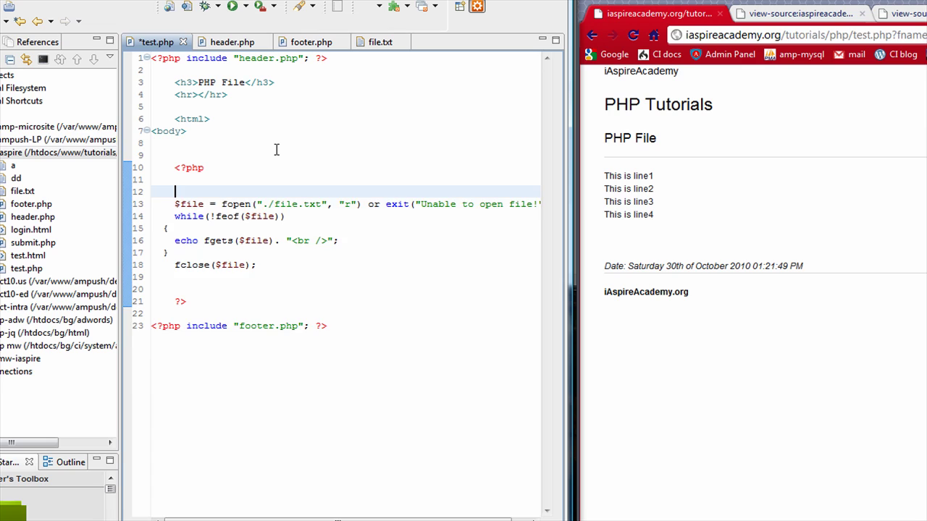
key(ctrl+v)
key(Up)
key(Left)
key(Left)
key(Tab)
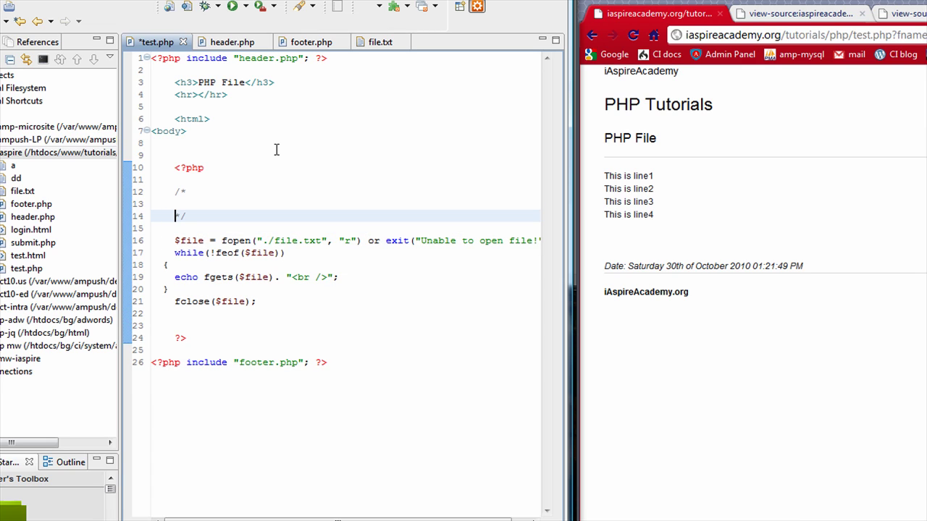
key(Up)
key(Tab)
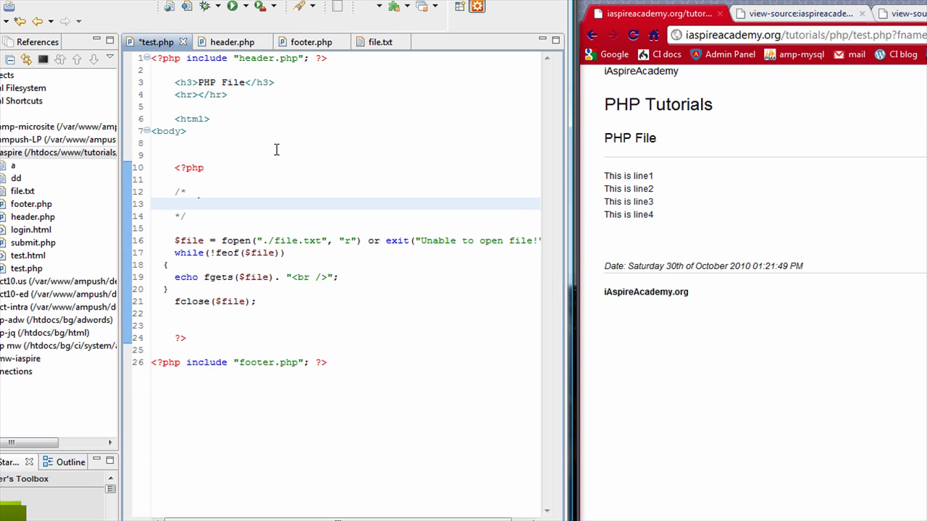
text(r , )
text(w )
text(w+)
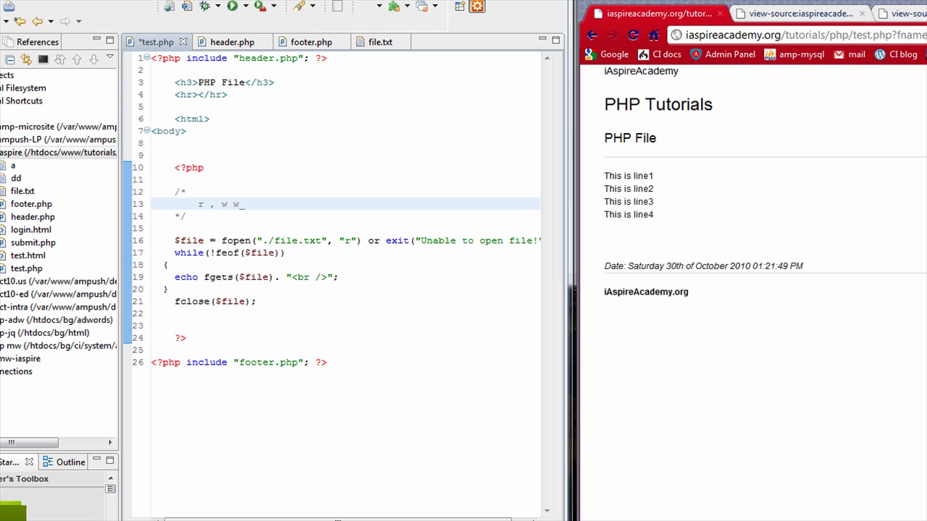
click(254, 208)
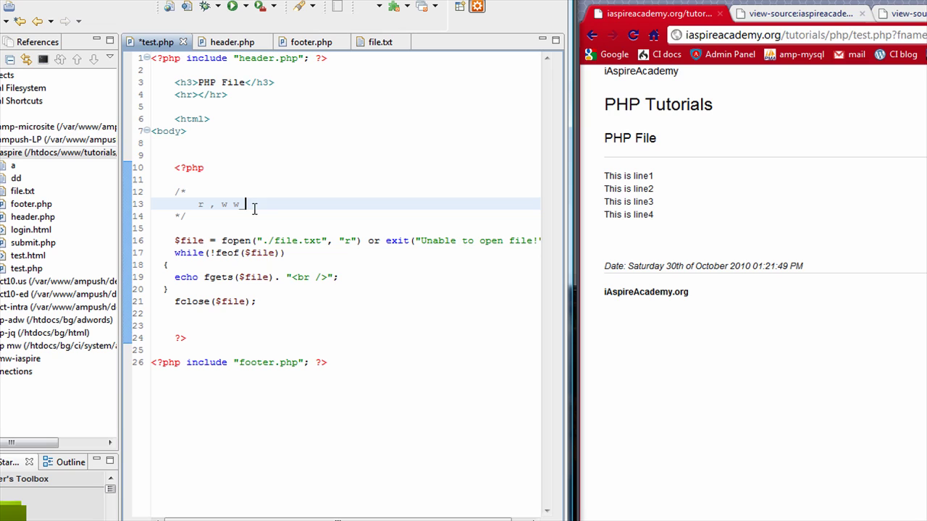
- Trim the stray character from the modes comment and examine the fopen line's $file and path
key(BackSpace)
click(327, 241)
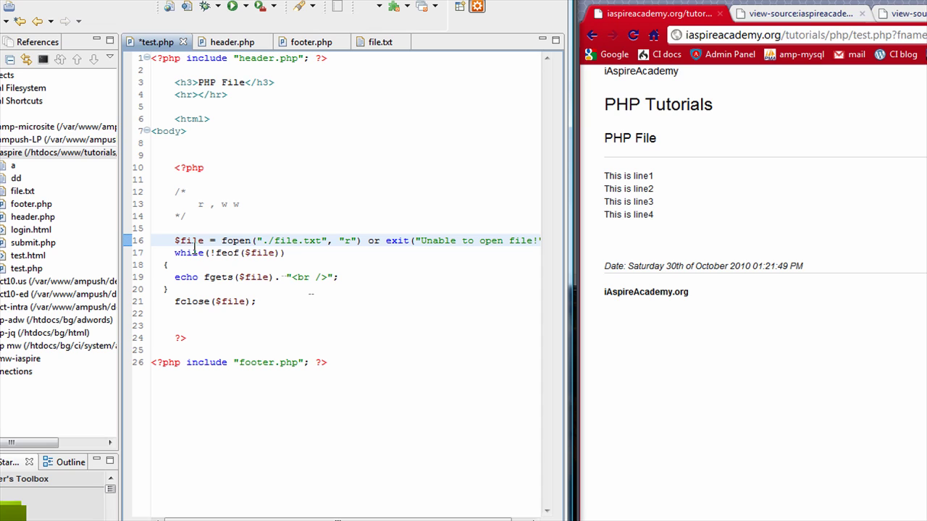
click(176, 240)
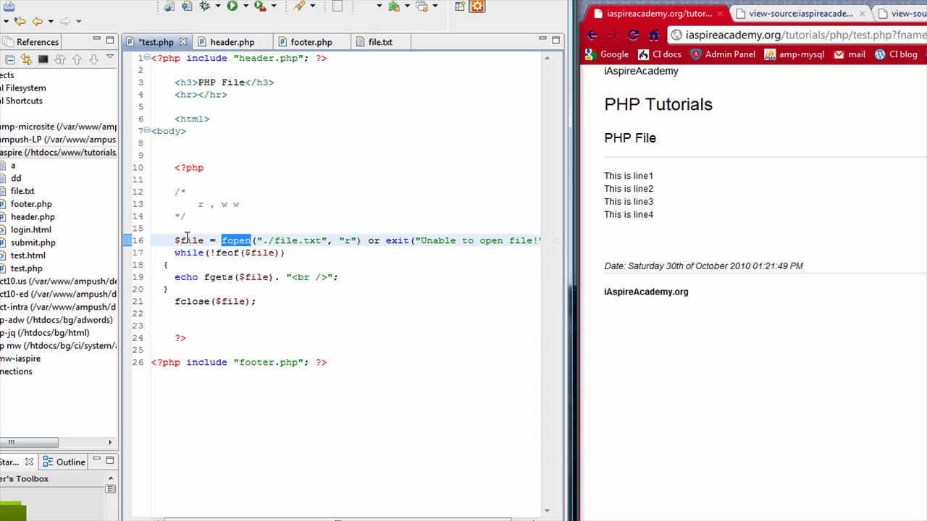
double_click(187, 238)
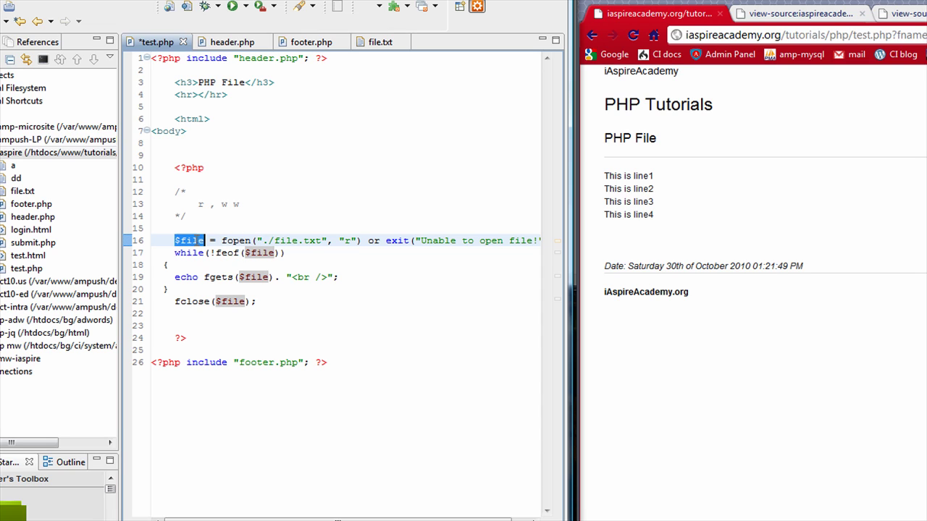
click(226, 242)
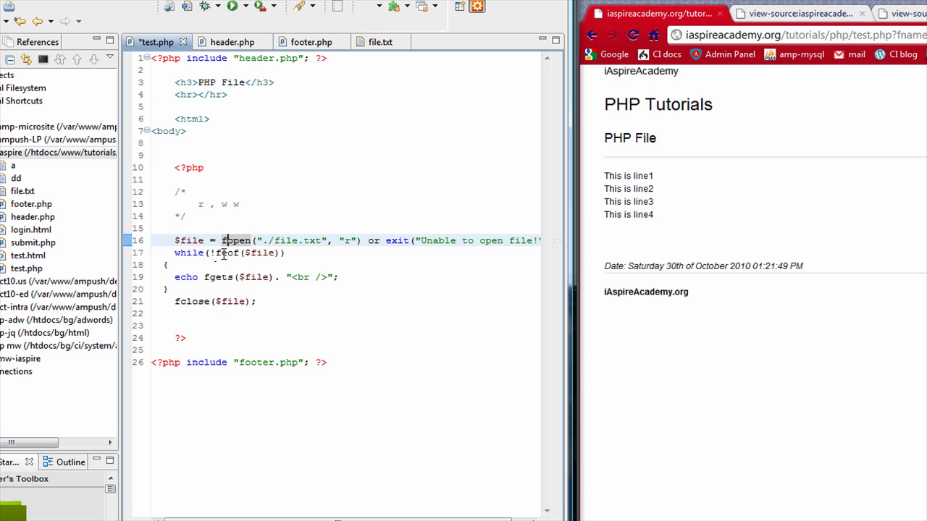
- Walk through the while loop's feof($file) condition on line 17
click(224, 253)
key(Home)
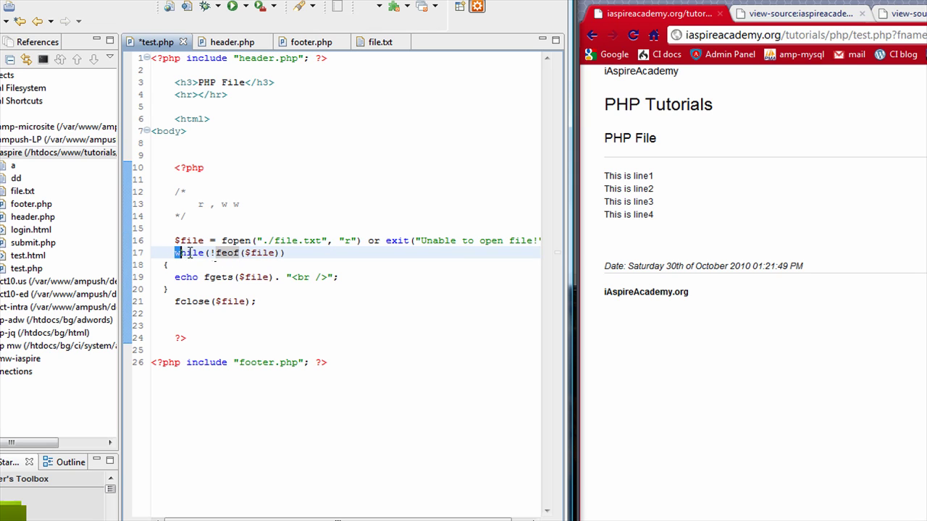
drag(174, 253, 282, 253)
double_click(261, 252)
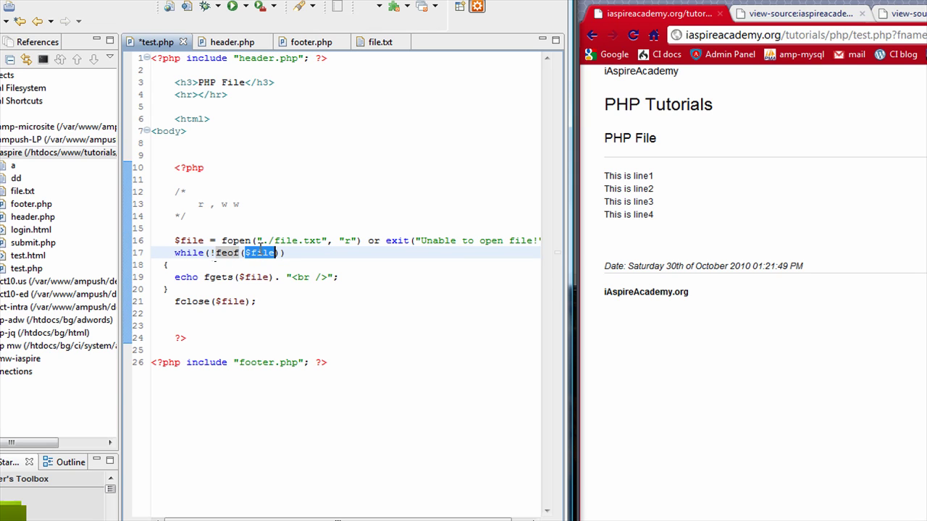
double_click(224, 252)
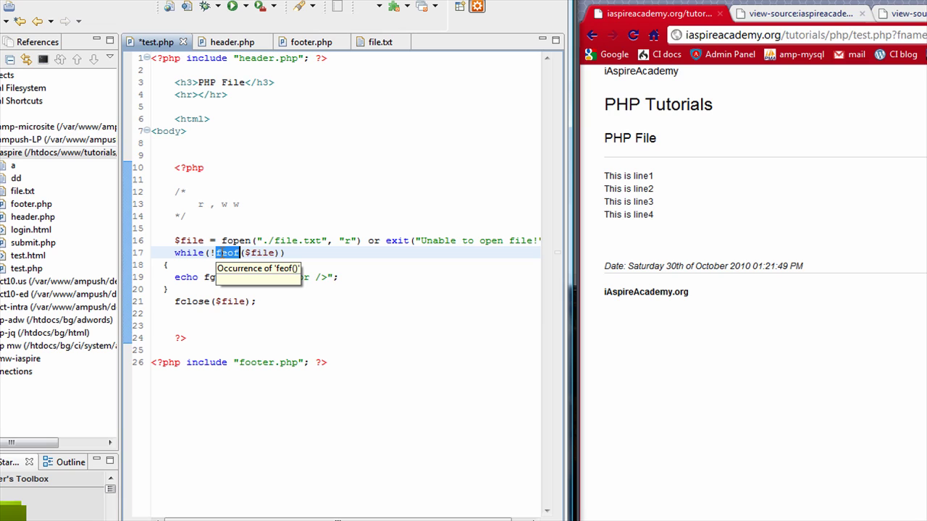
drag(221, 252, 233, 252)
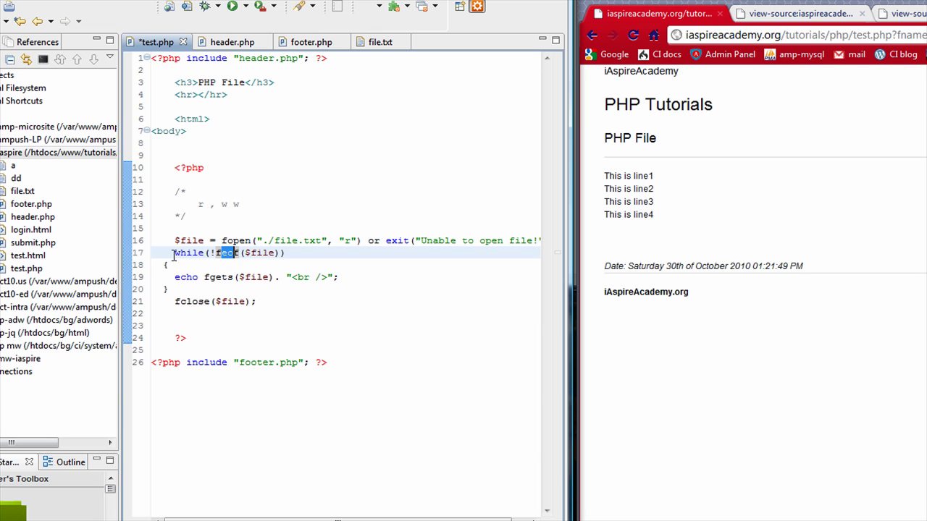
mouse_move(174, 253)
mouse_down()
mouse_move(205, 253)
mouse_move(187, 277)
mouse_move(340, 278)
mouse_up()
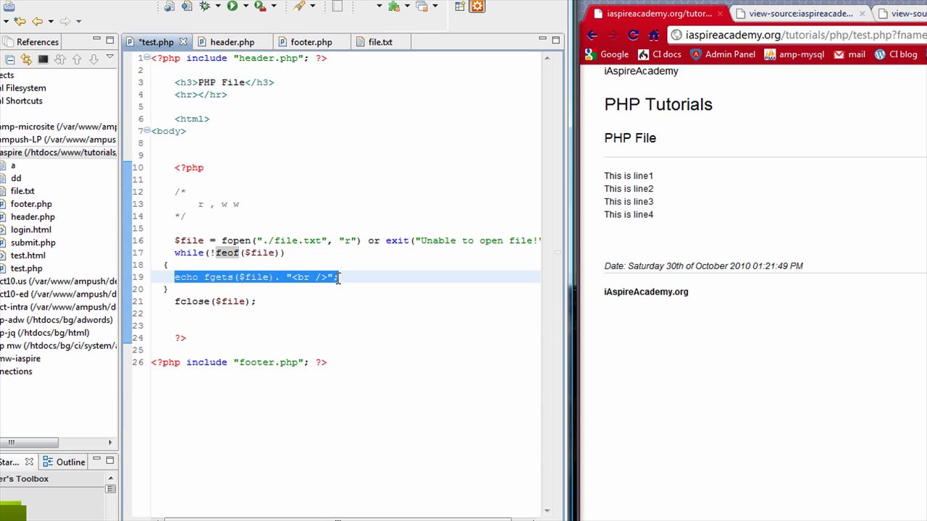
- Walk through the fgets echo line and the fclose($file) statement on lines 19–21
click(211, 292)
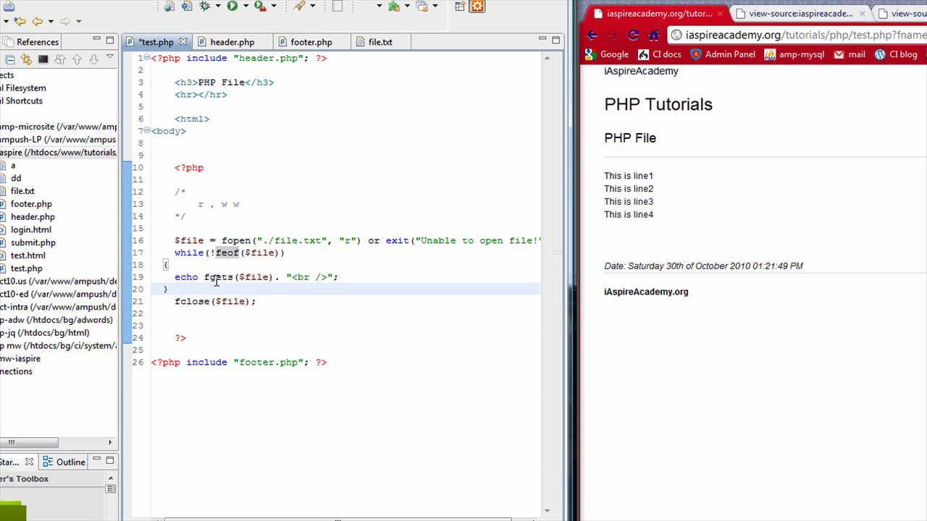
click(217, 282)
double_click(216, 278)
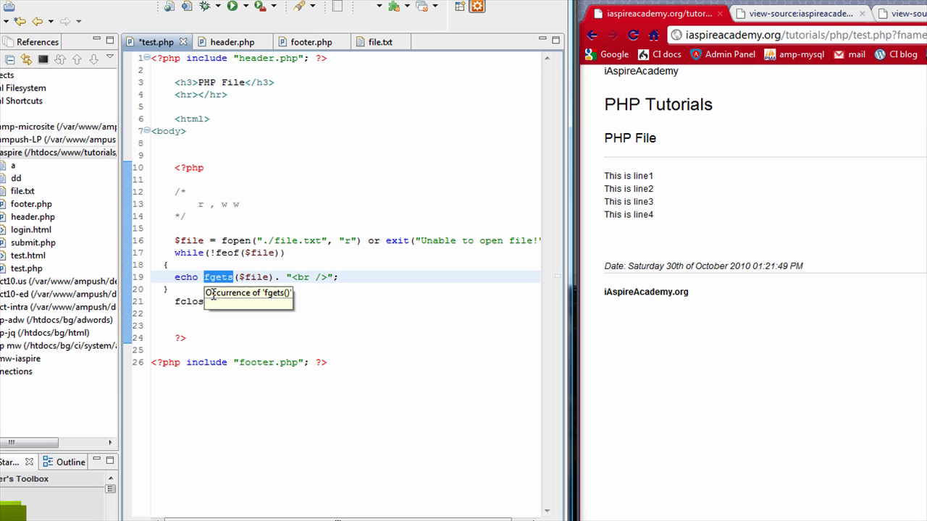
click(174, 290)
double_click(187, 301)
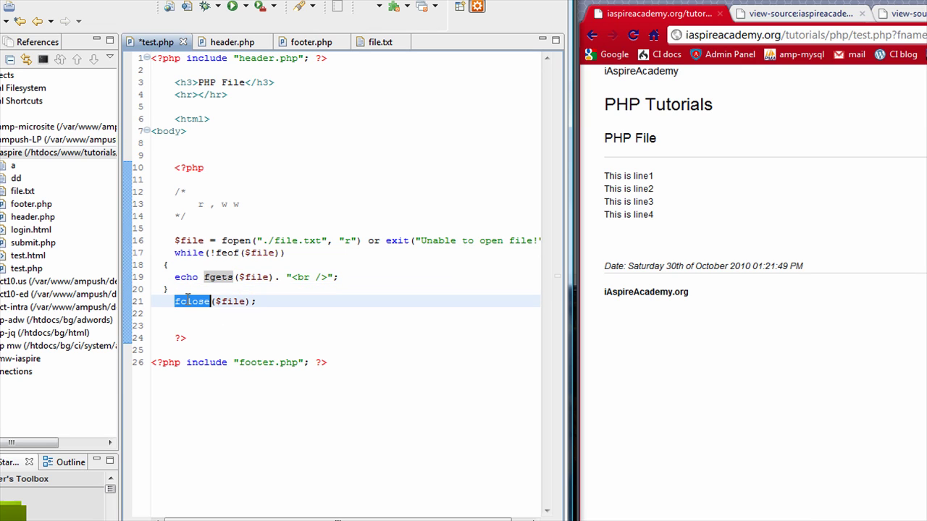
click(221, 284)
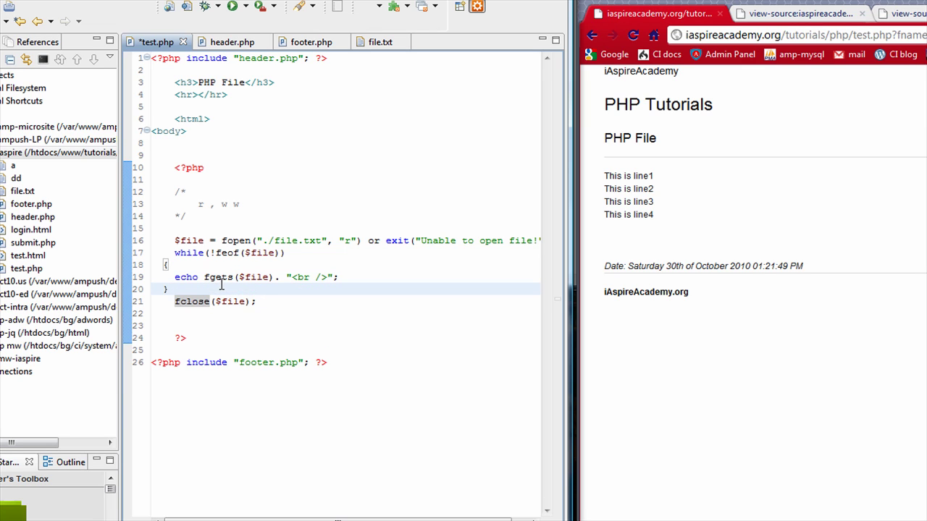
click(259, 304)
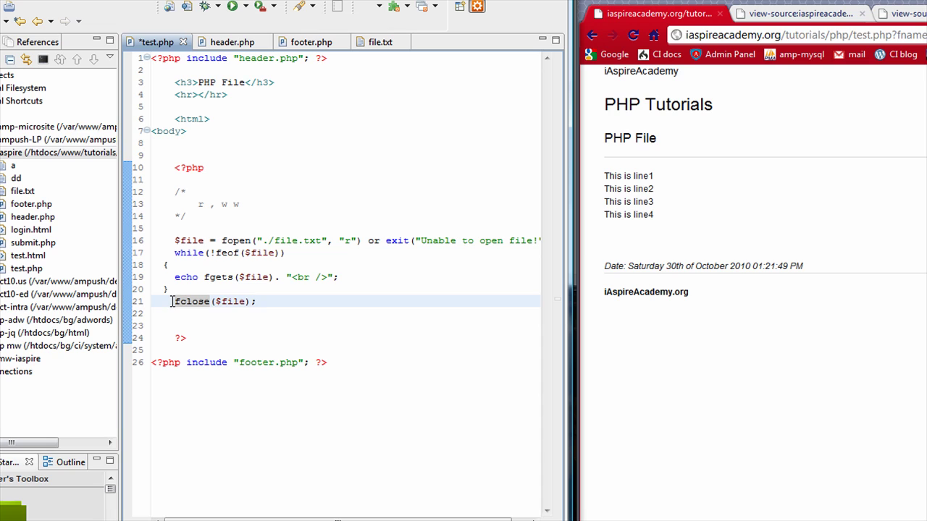
drag(175, 301, 258, 303)
drag(173, 301, 269, 303)
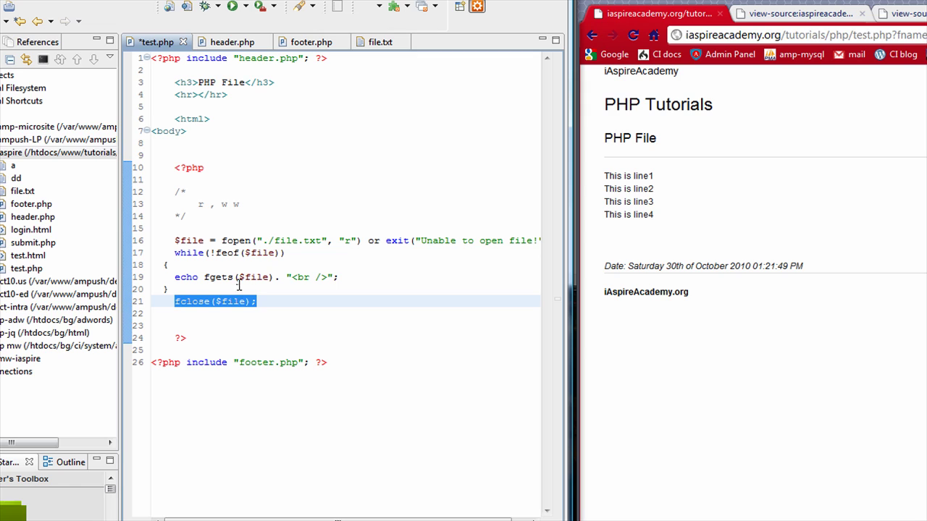
click(178, 324)
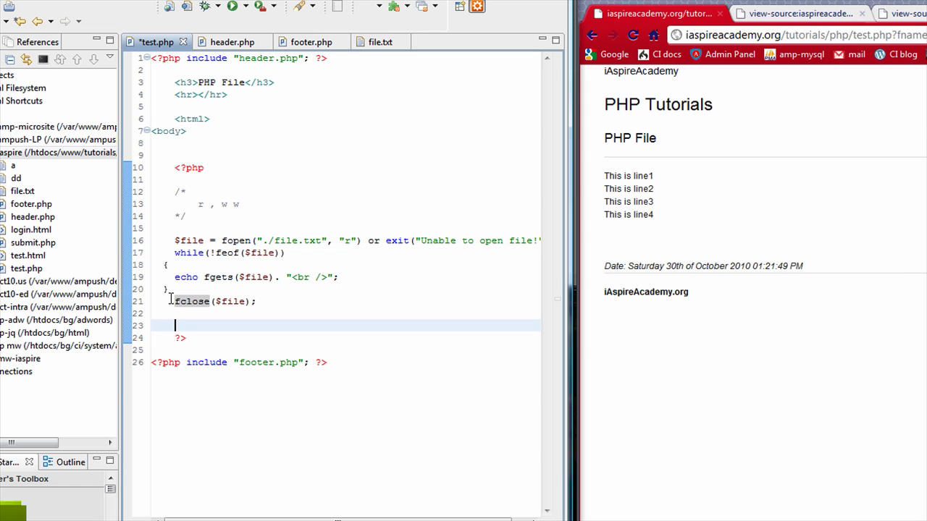
click(171, 300)
click(160, 265)
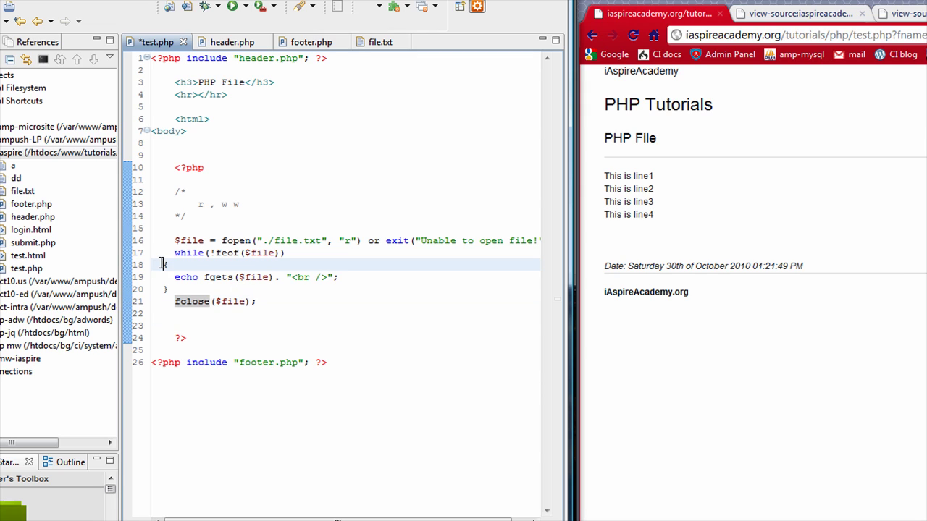
- Indent the while loop's braces and echo statement one level, and save test.php
key(Tab)
click(163, 289)
key(Tab)
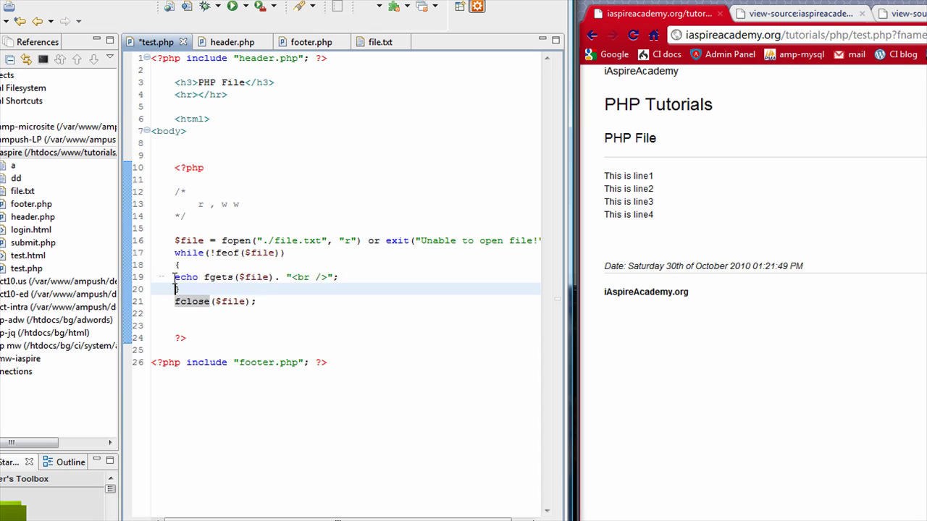
click(175, 277)
key(Tab)
click(280, 241)
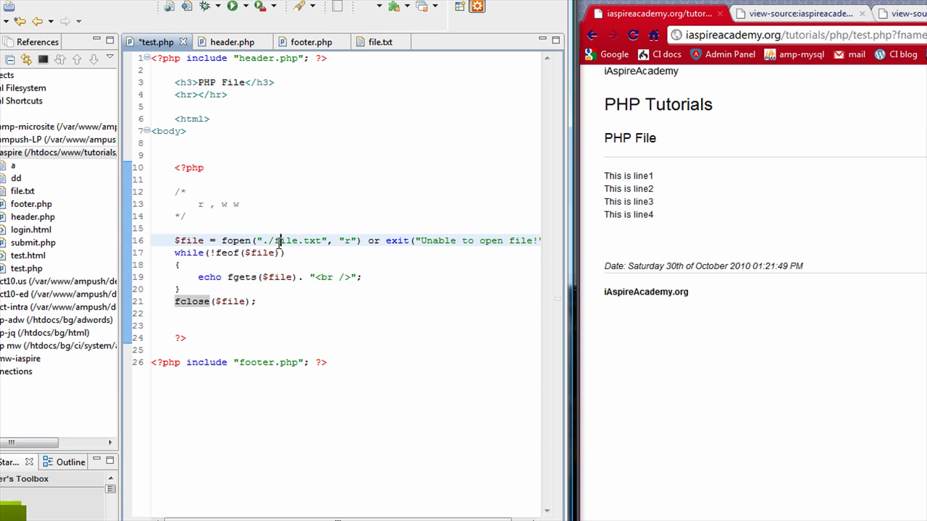
key(ctrl+s)
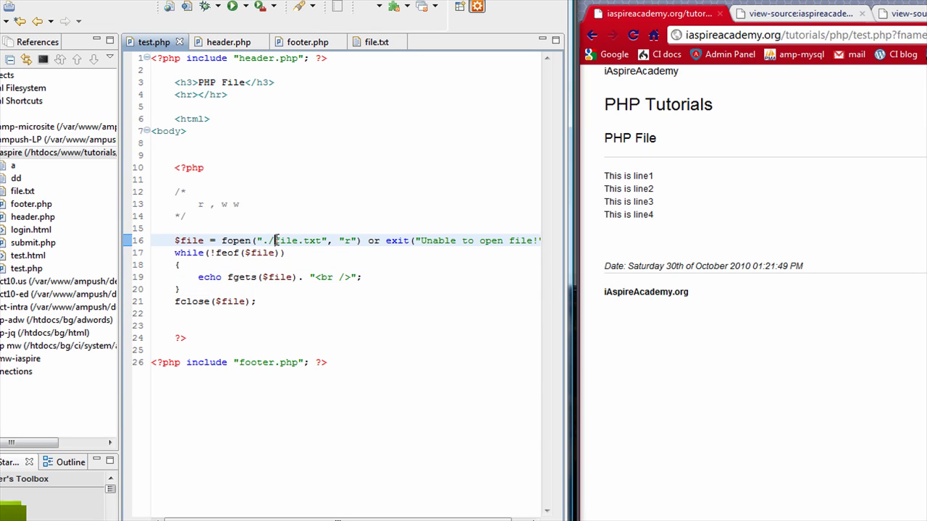
- Delete './' before file.txt in the fopen call and save
key(BackSpace)
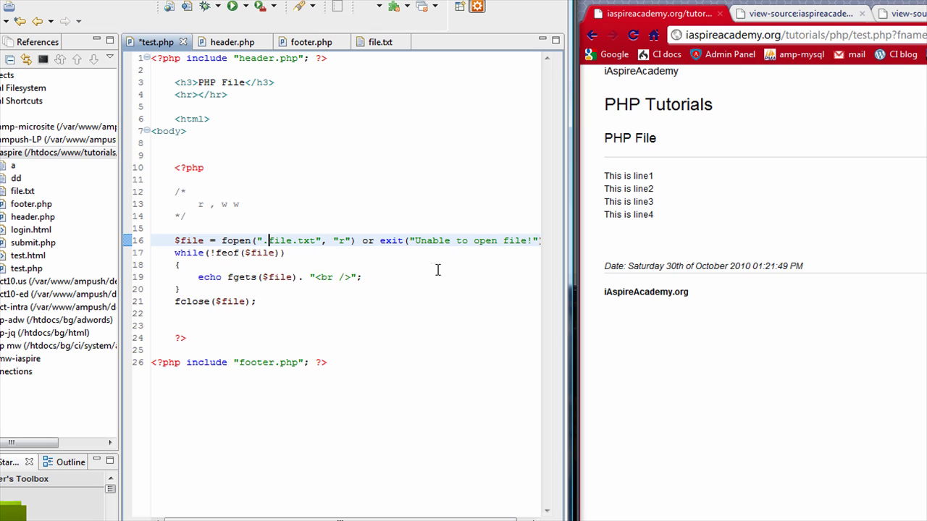
key(BackSpace)
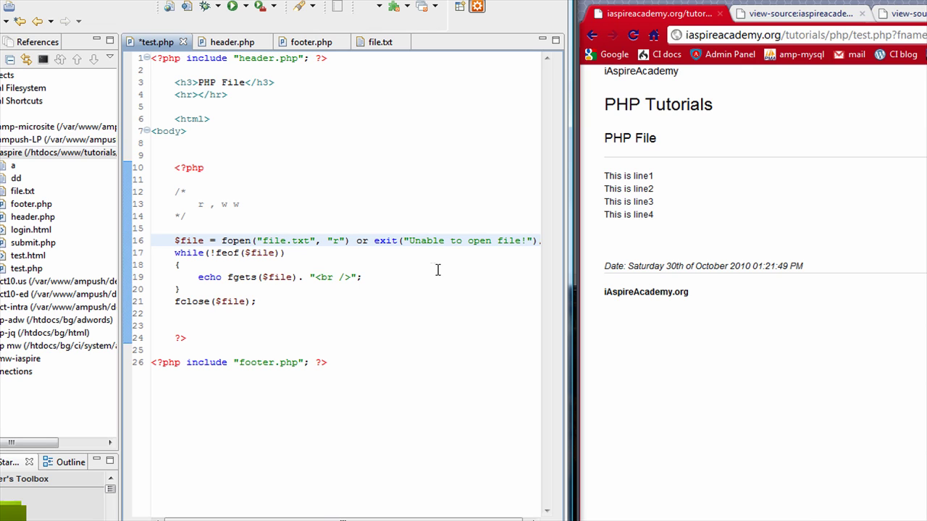
key(ctrl+s)
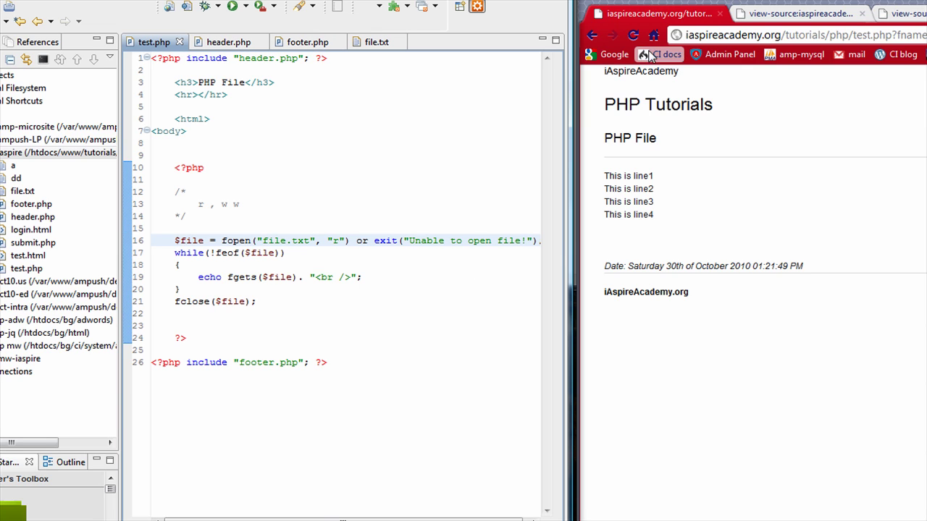
- Reload the test page until it lists file.txt's four lines with the fsdf filler
click(632, 35)
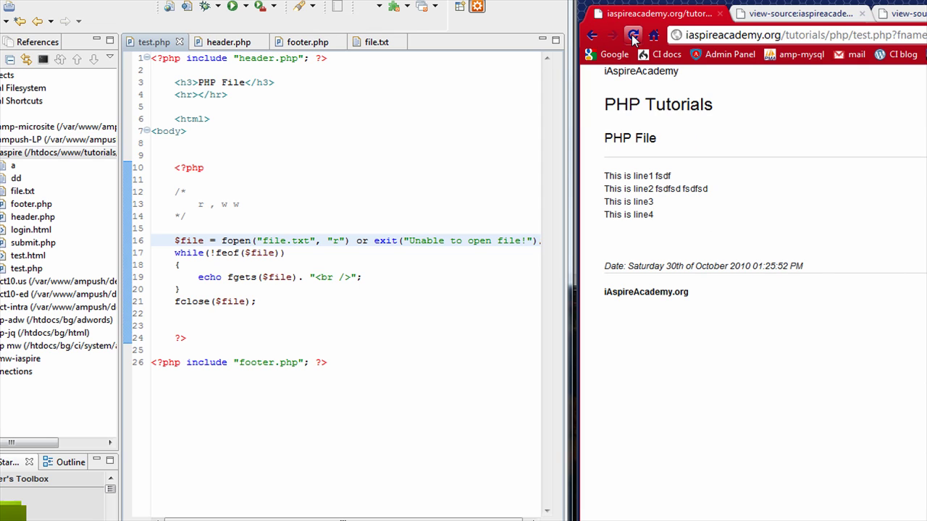
click(633, 35)
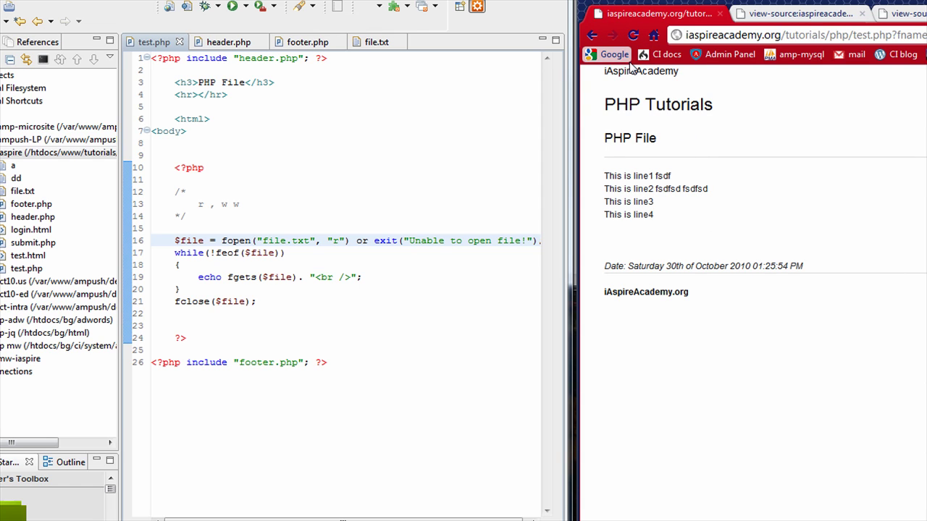
click(633, 35)
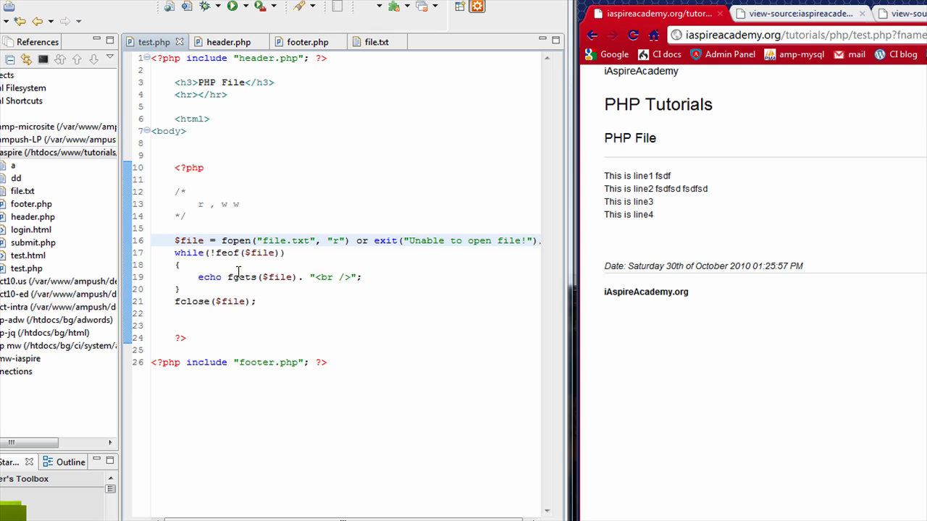
click(253, 241)
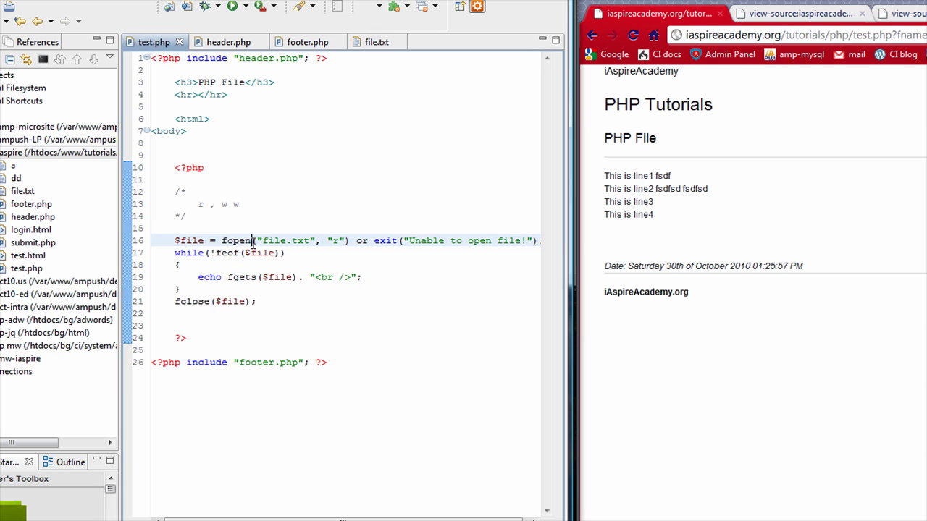
click(635, 37)
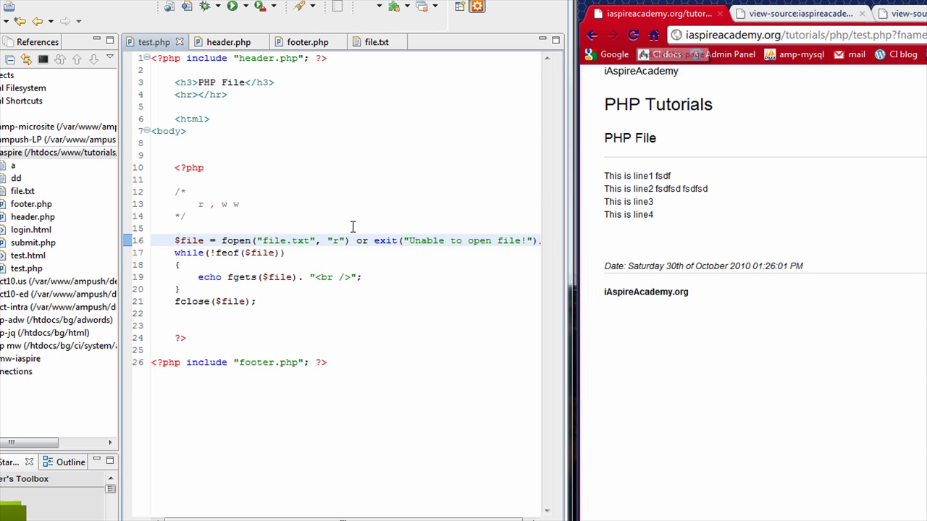
click(288, 265)
click(267, 242)
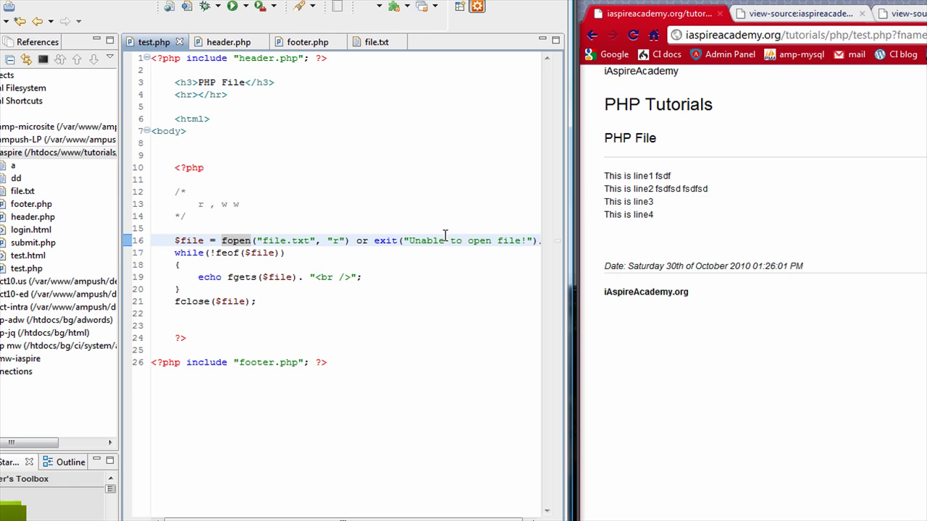
- Change the fopen target to file1.txt, save, and reload to show 'Unable to open file!'
click(264, 240)
text(1)
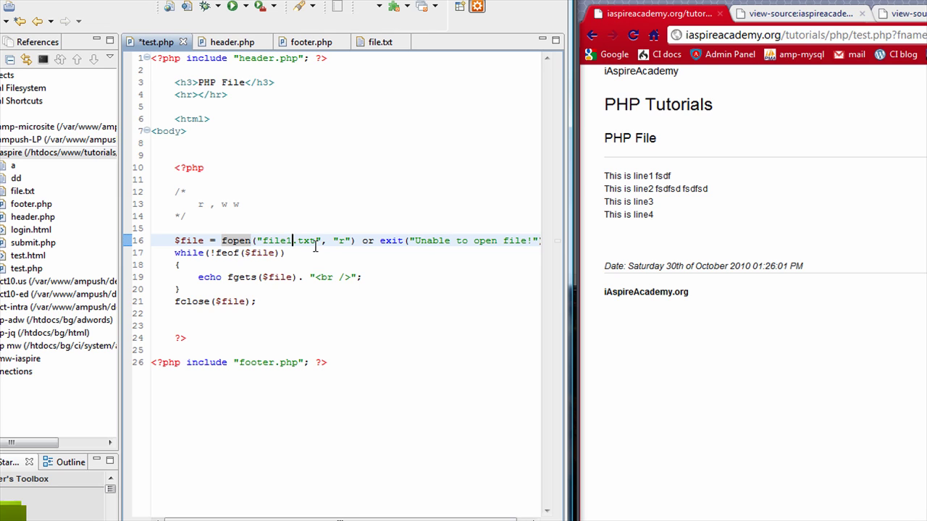
key(ctrl+s)
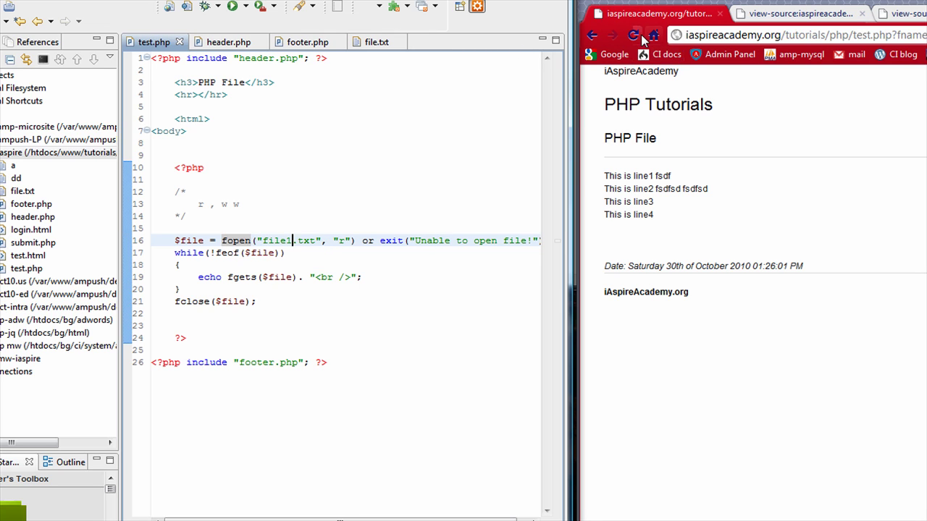
click(633, 35)
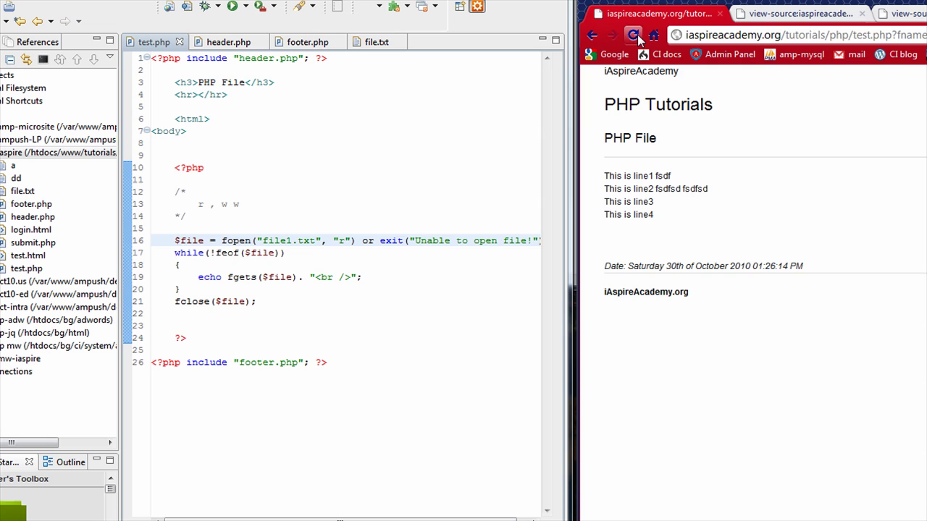
click(637, 36)
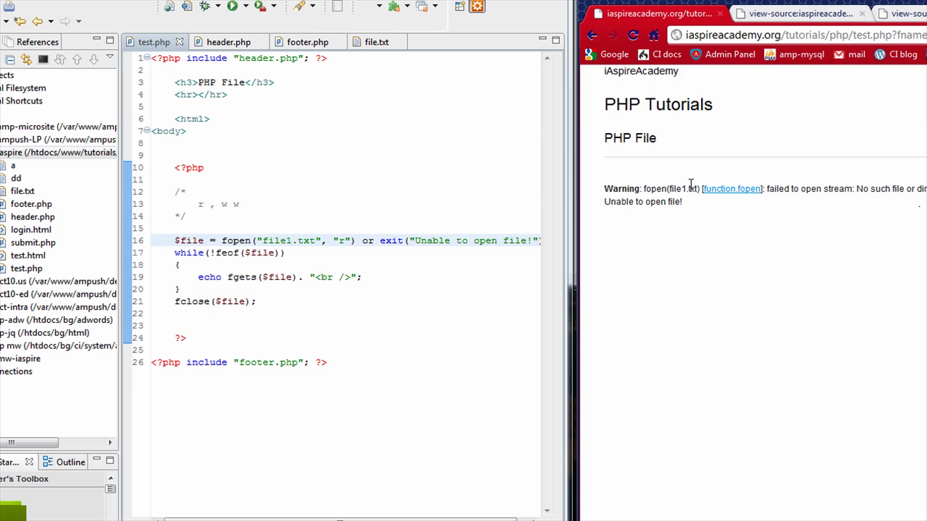
drag(604, 203, 701, 206)
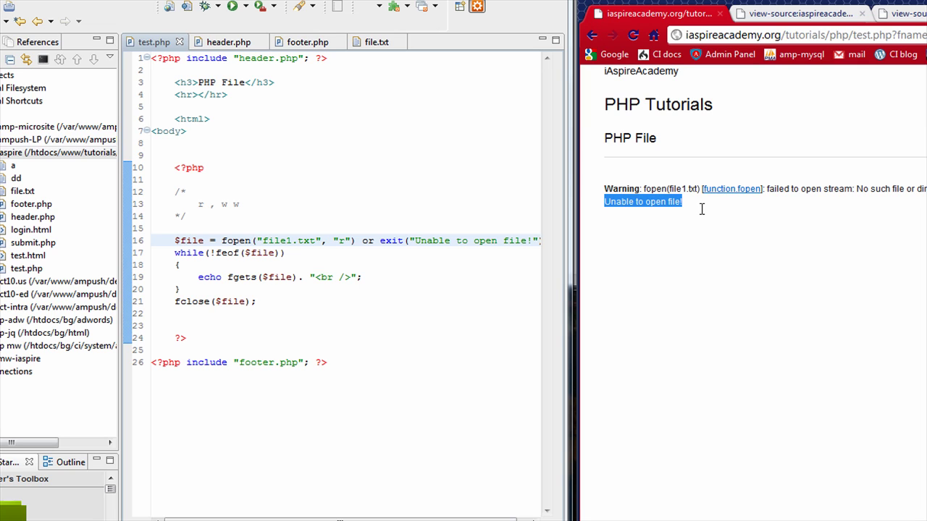
click(404, 241)
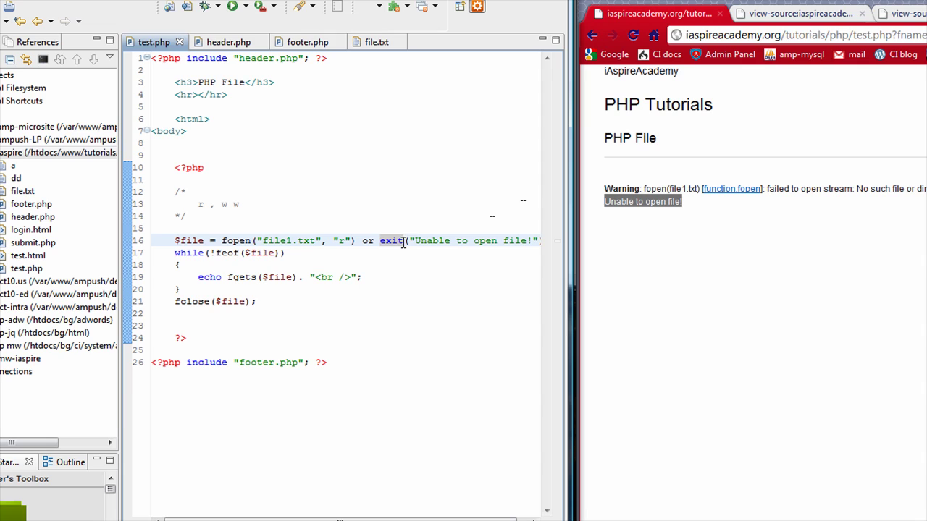
drag(414, 241, 529, 244)
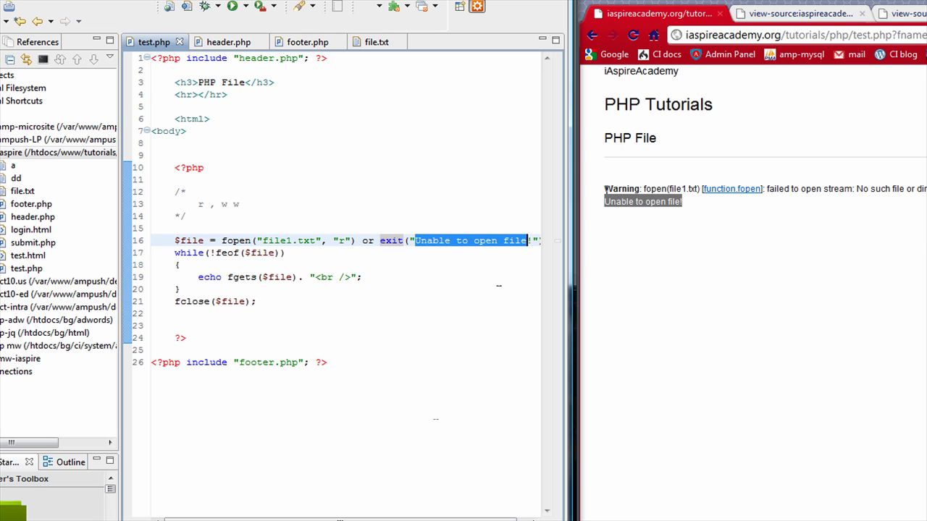
drag(606, 189, 646, 190)
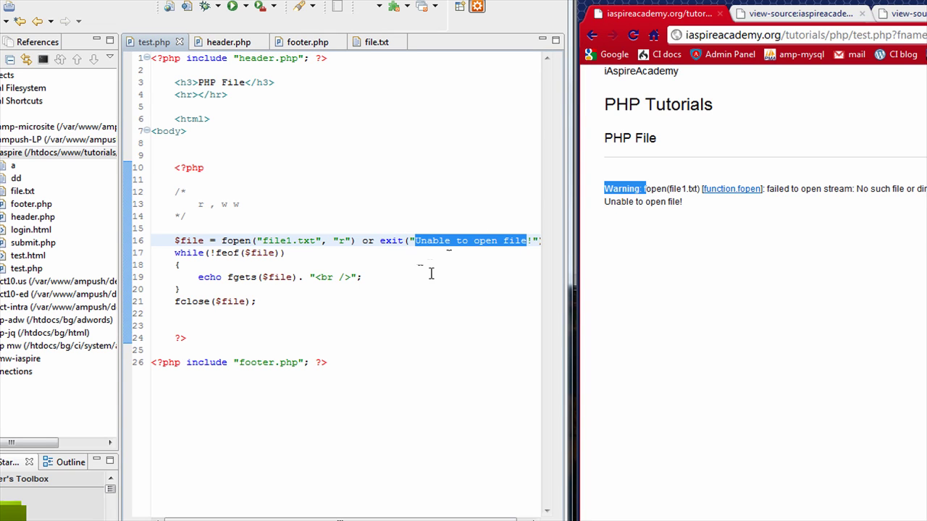
click(402, 241)
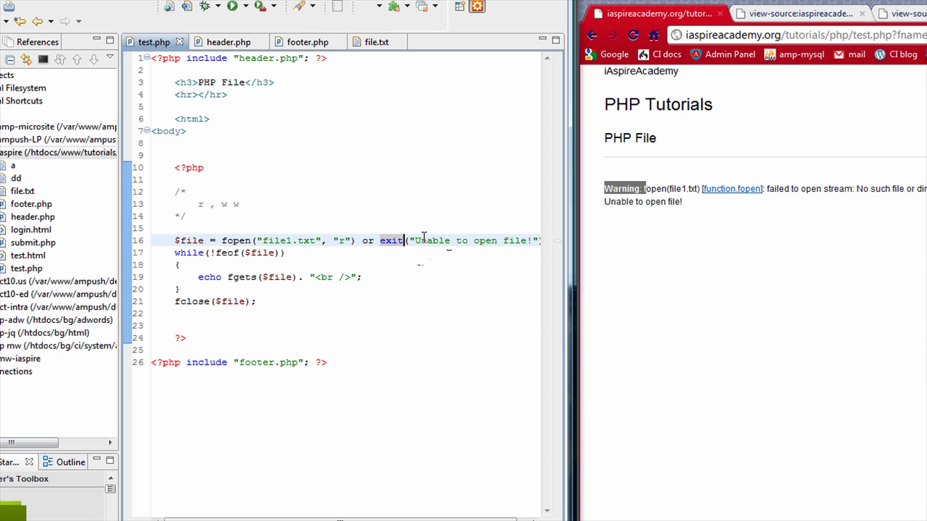
click(235, 227)
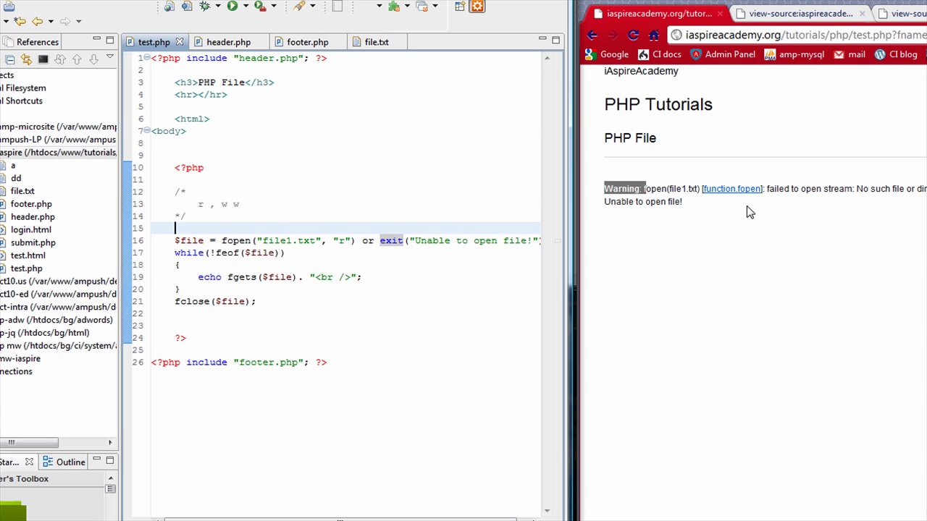
double_click(624, 189)
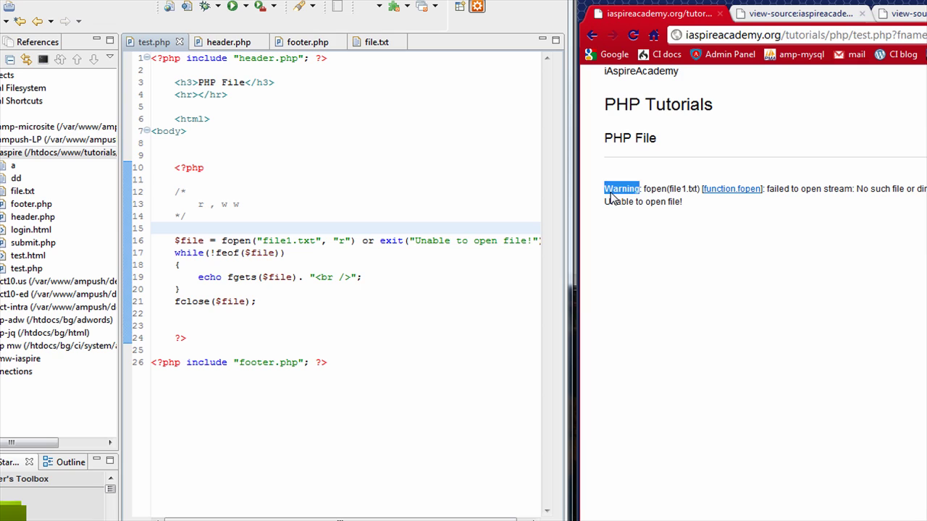
click(608, 192)
drag(602, 190, 680, 189)
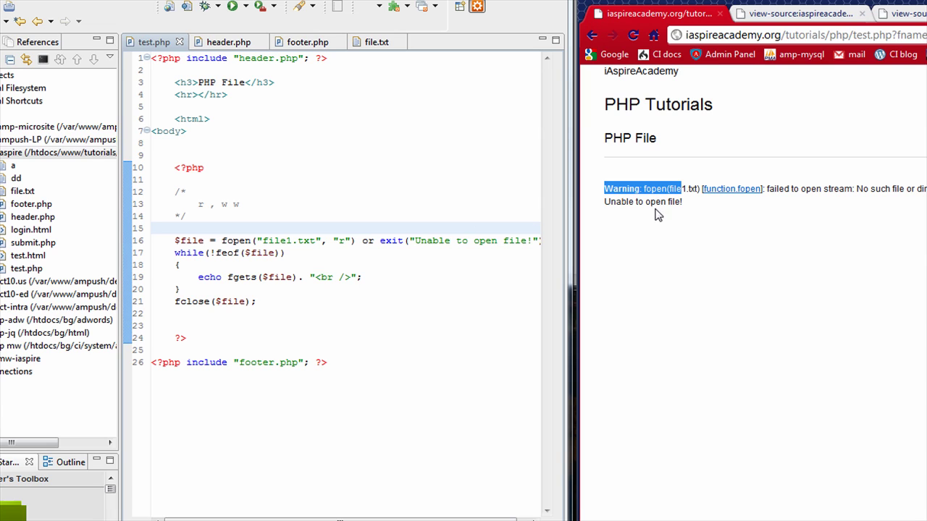
click(619, 187)
drag(601, 193, 926, 189)
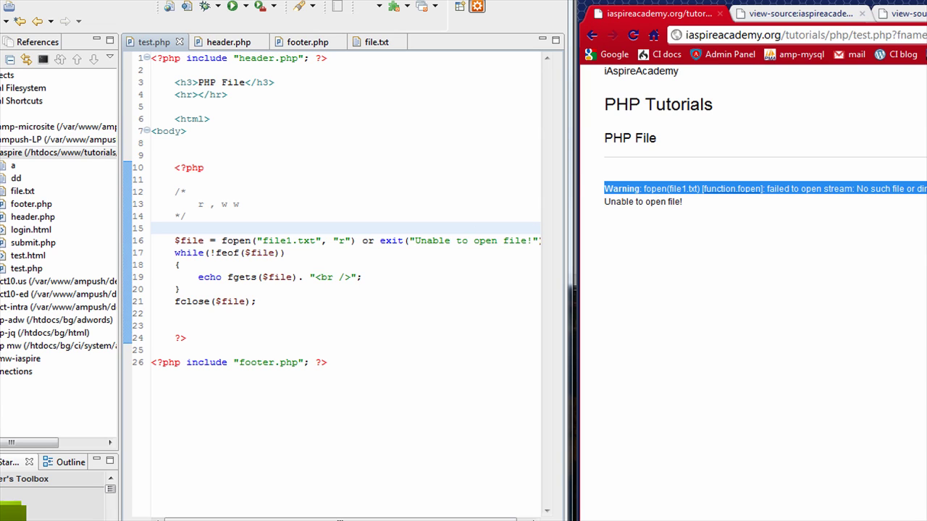
click(607, 202)
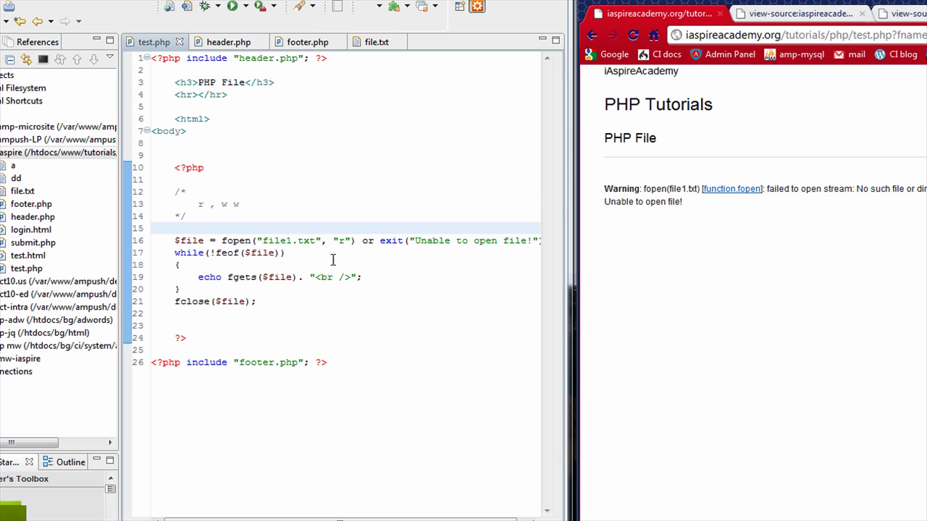
click(380, 240)
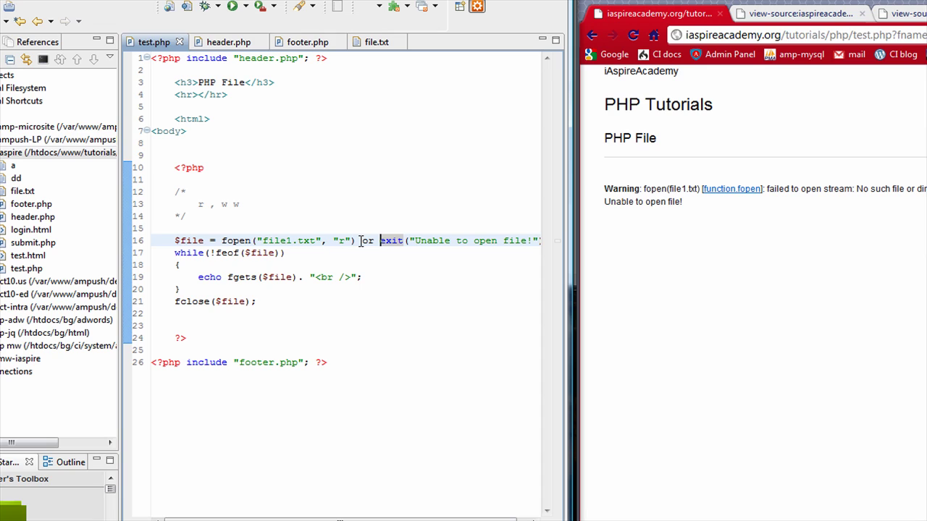
click(284, 212)
click(255, 201)
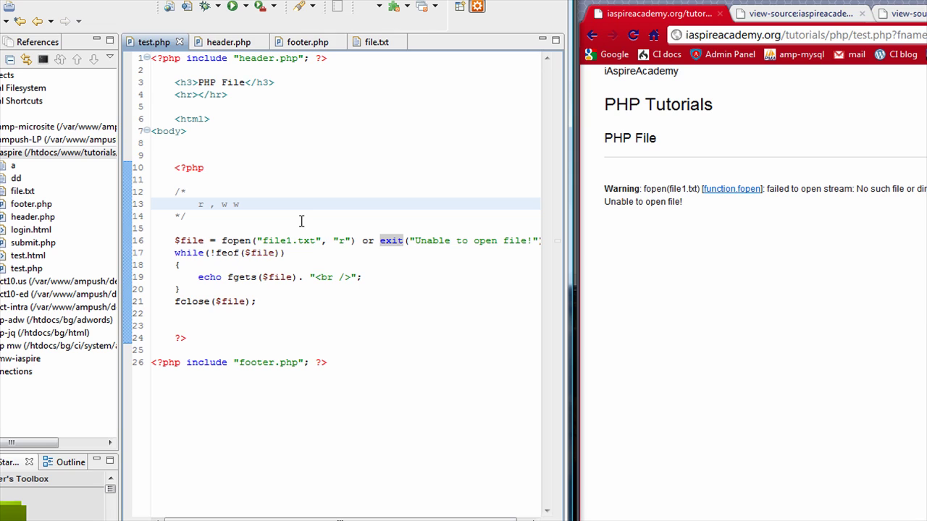
- Remove the '1' so fopen opens file.txt again, then reload the page to list its lines
click(297, 266)
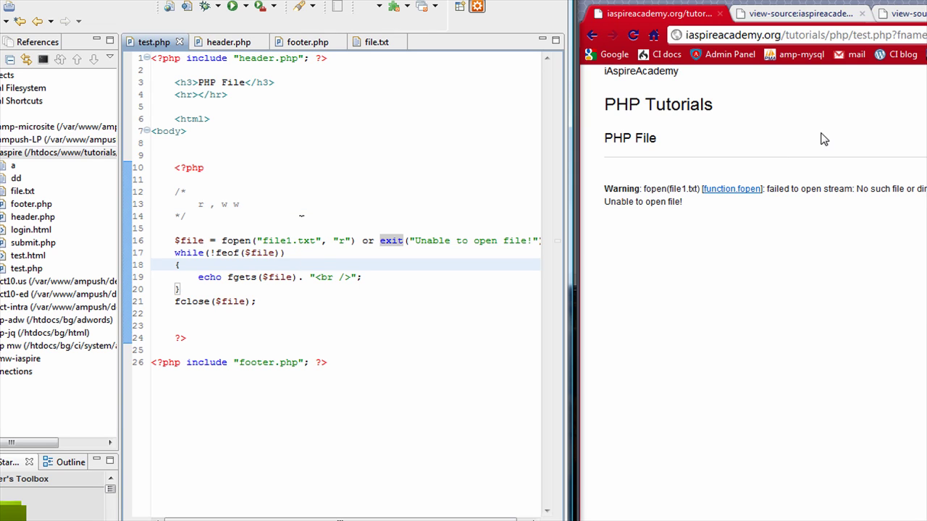
click(294, 241)
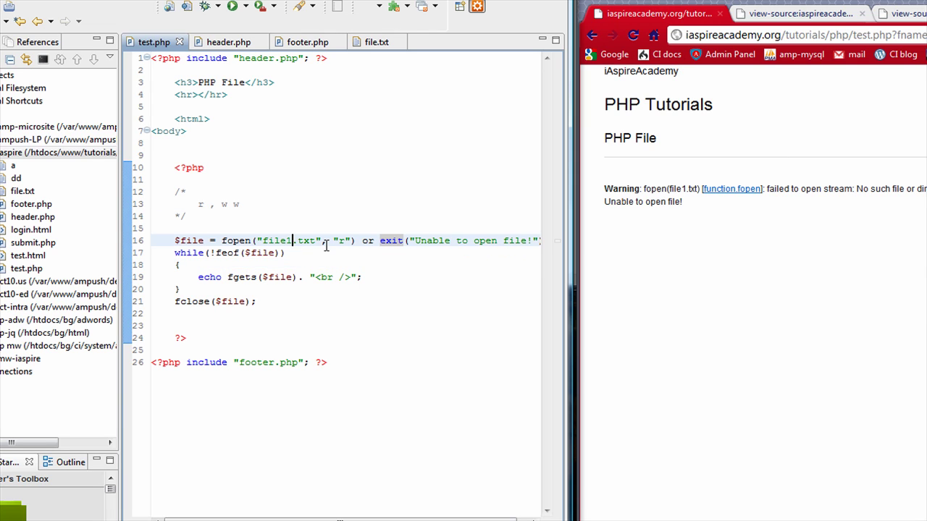
key(BackSpace)
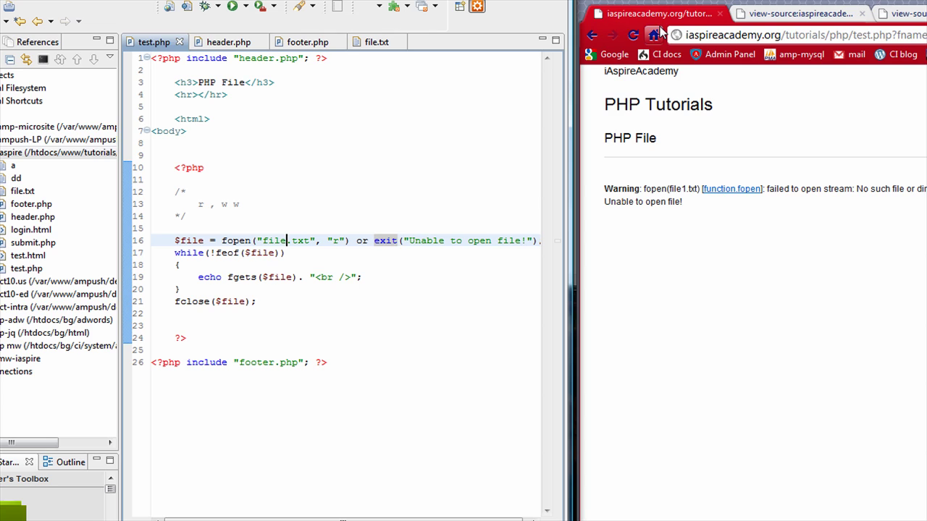
click(634, 35)
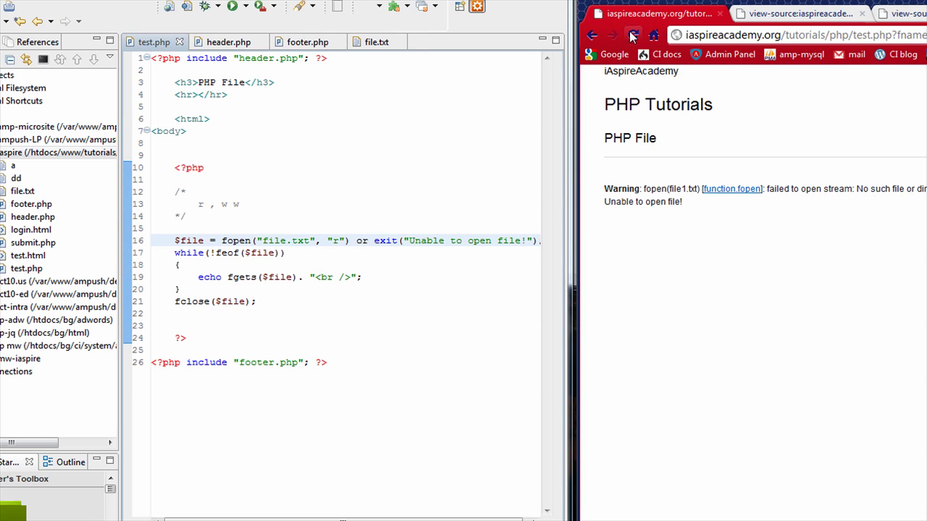
click(632, 35)
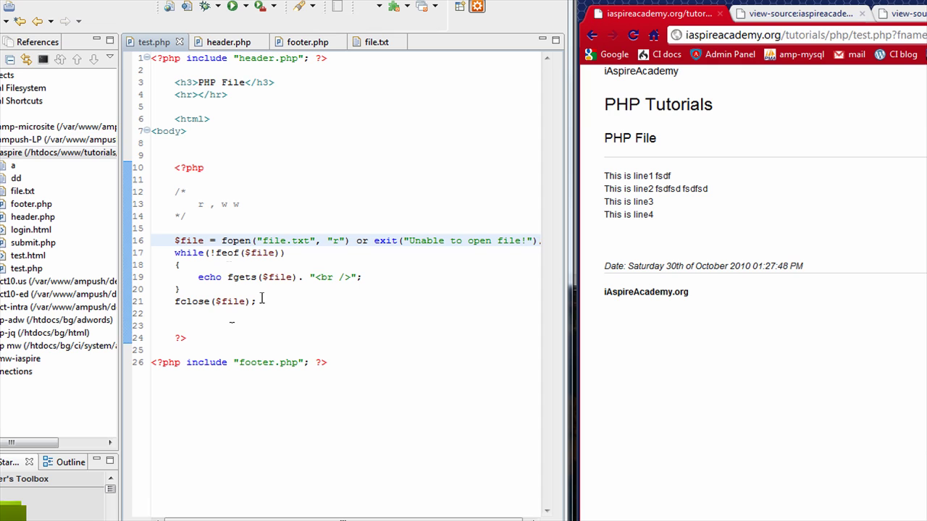
click(228, 276)
click(226, 302)
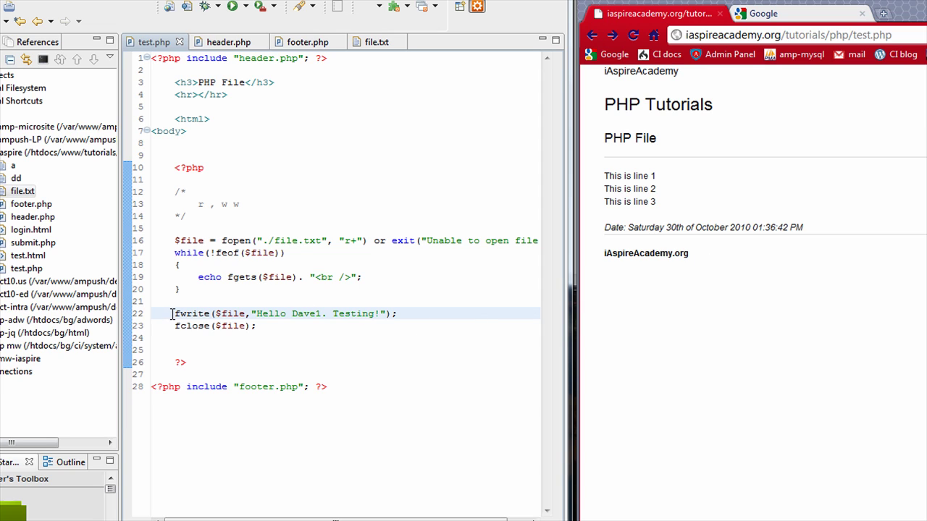
click(173, 314)
double_click(184, 314)
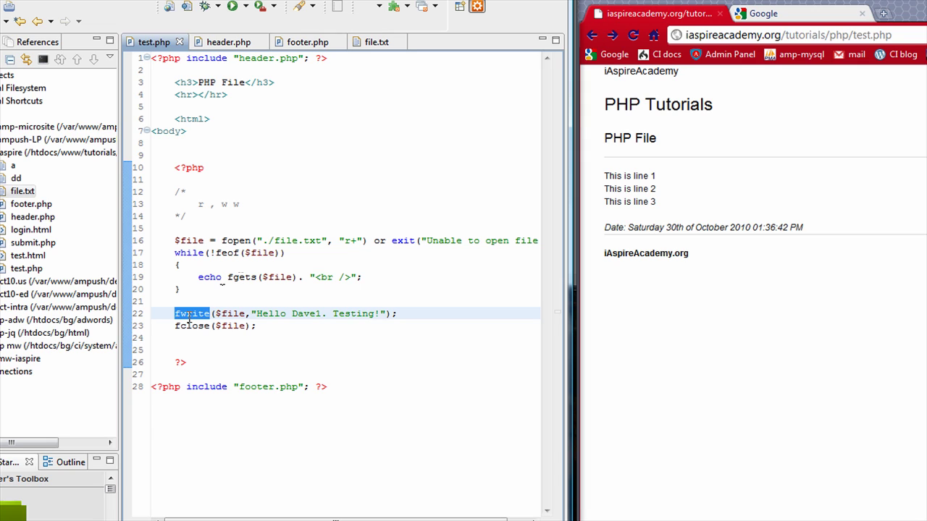
click(238, 314)
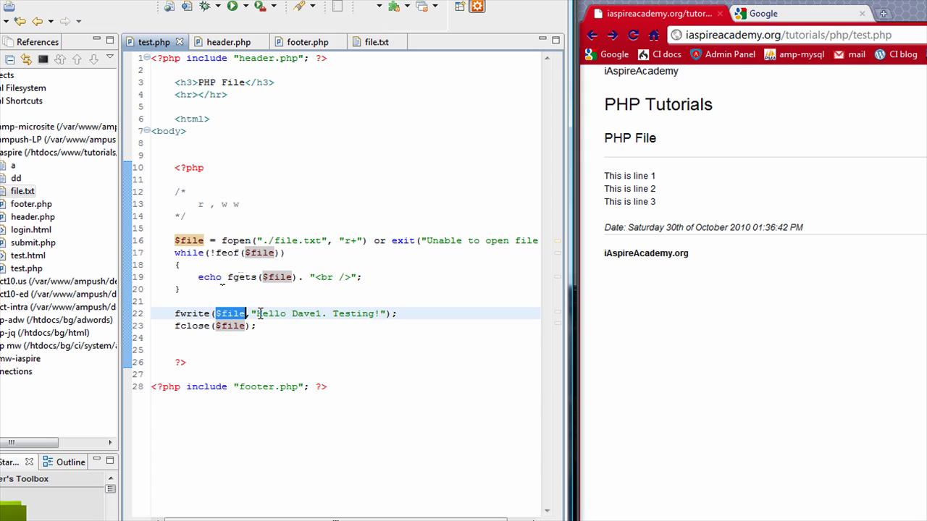
click(256, 313)
drag(275, 314, 375, 314)
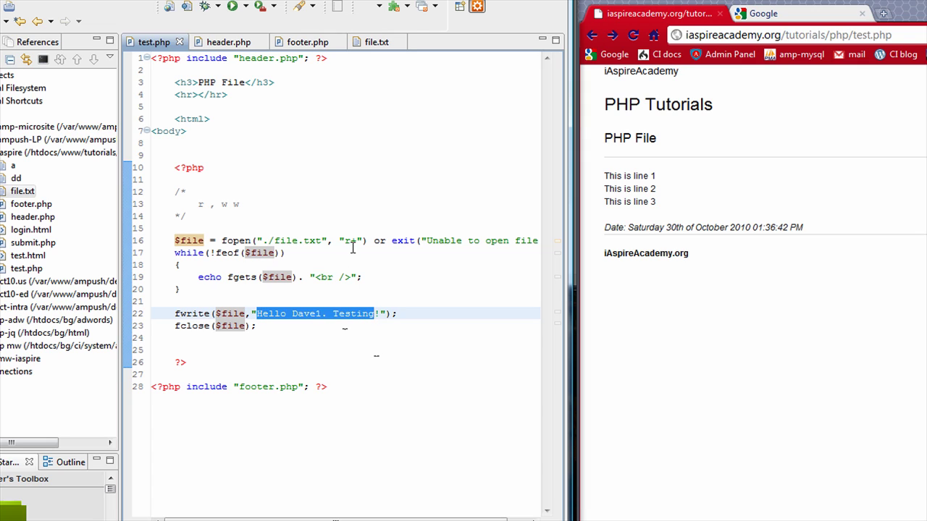
double_click(224, 314)
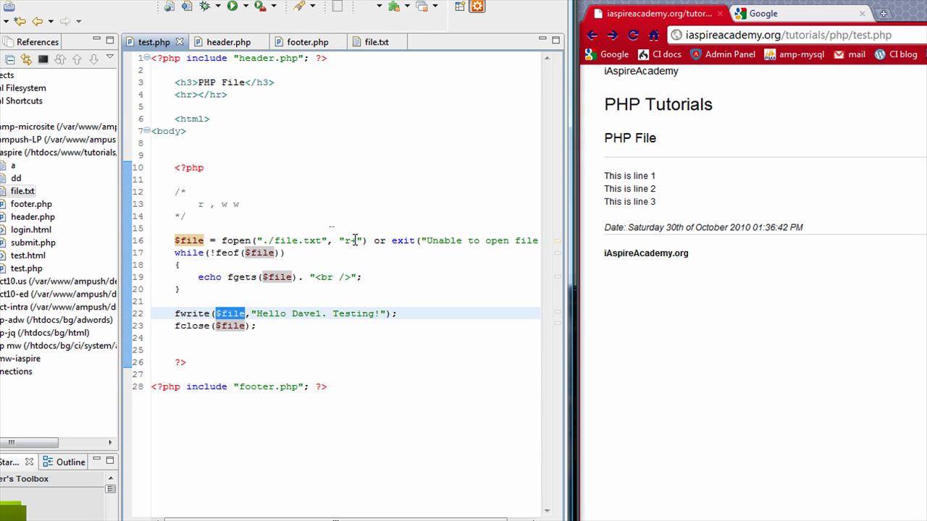
text(+)
click(354, 240)
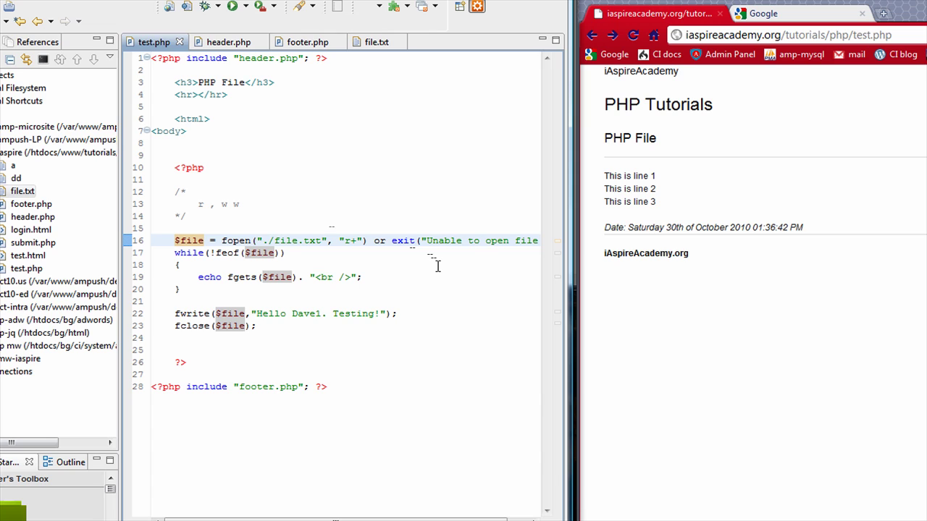
key(Up)
key(Up)
key(Up)
key(Down)
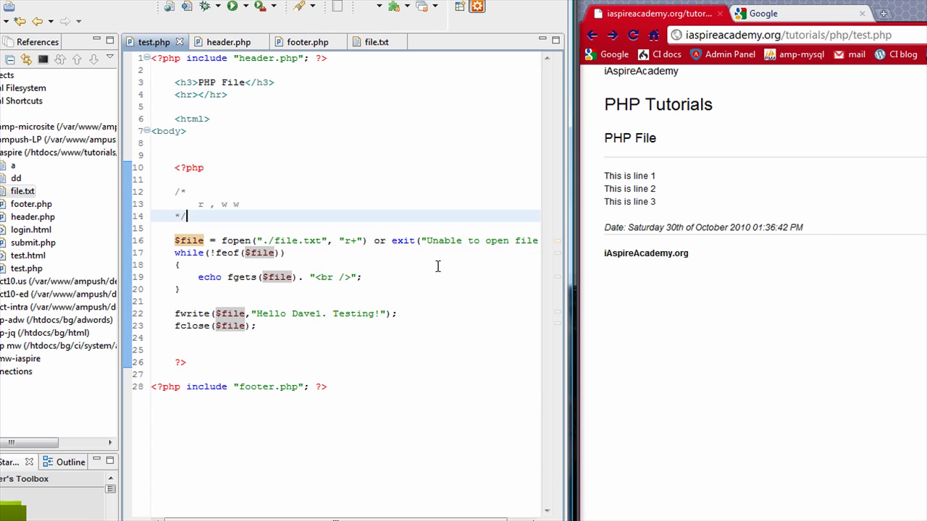
key(Down)
key(Down)
key(Down)
key(Up)
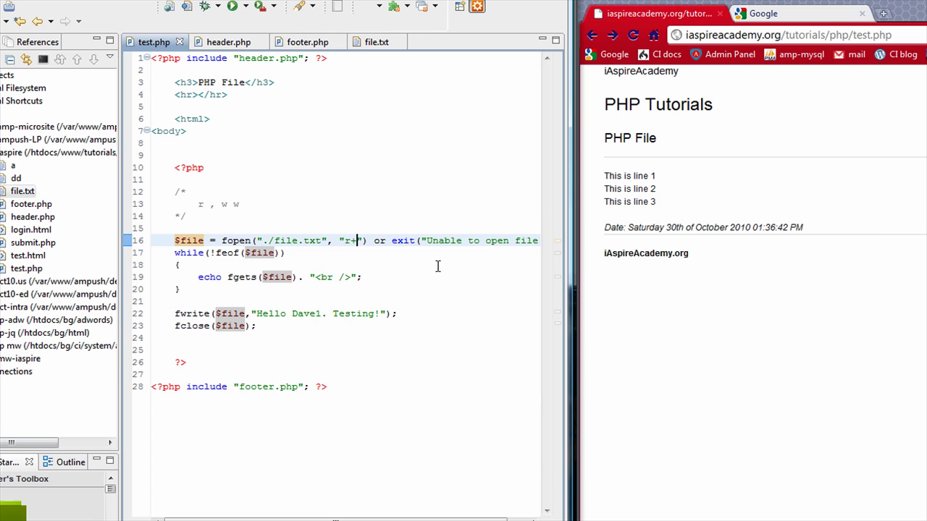
key(Down)
key(Down)
key(Down)
key(Down)
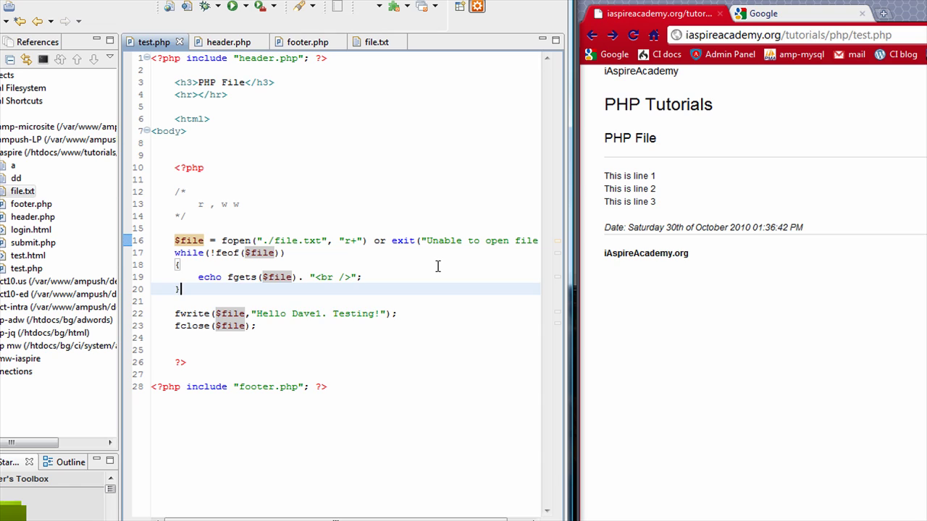
key(Down)
key(Down)
key(Up)
key(Down)
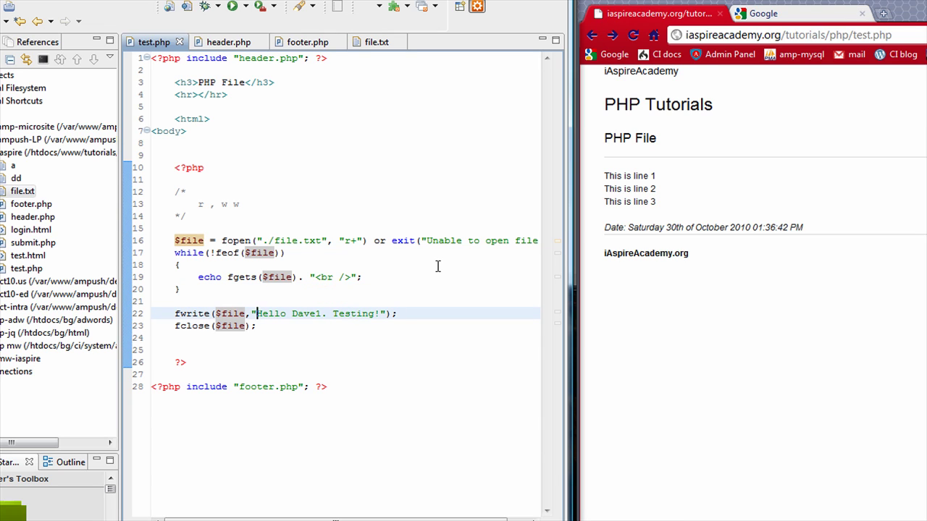
key(Up)
key(Up)
key(Up)
key(Up)
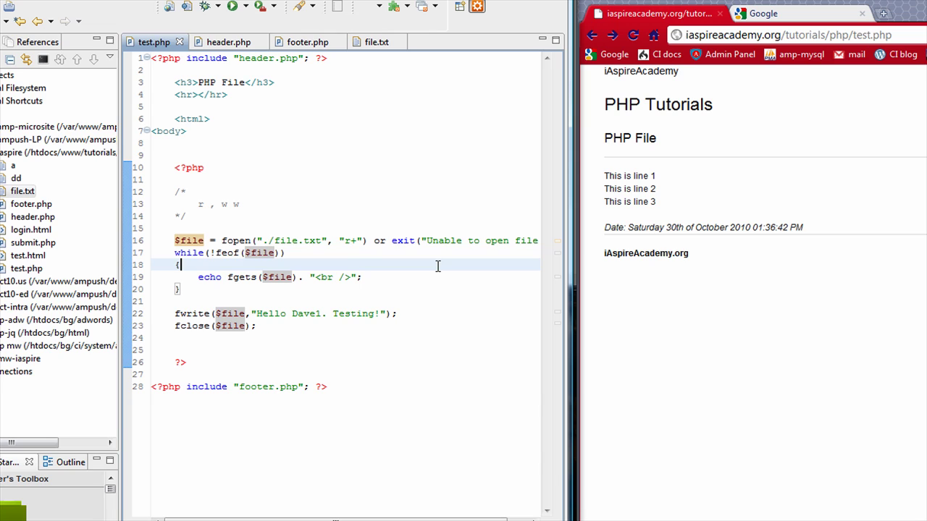
key(Up)
key(Up)
key(Right)
key(Right)
key(Right)
key(Right)
key(Right)
key(Right)
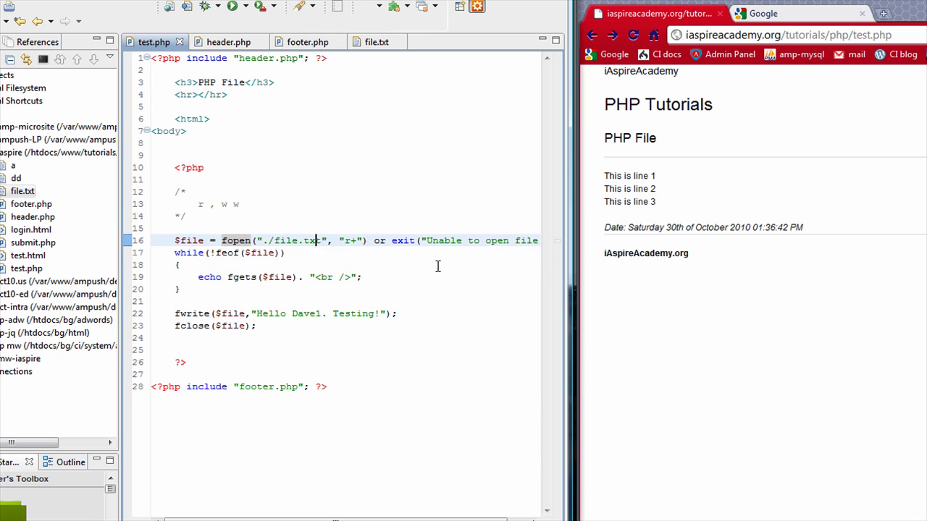
key(Down)
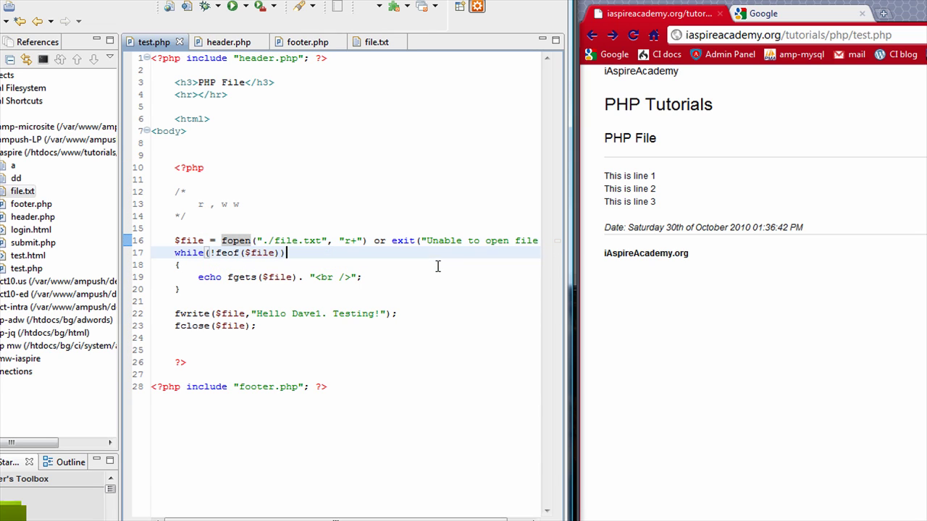
key(Down)
key(Down)
key(Down)
key(Down)
key(Down)
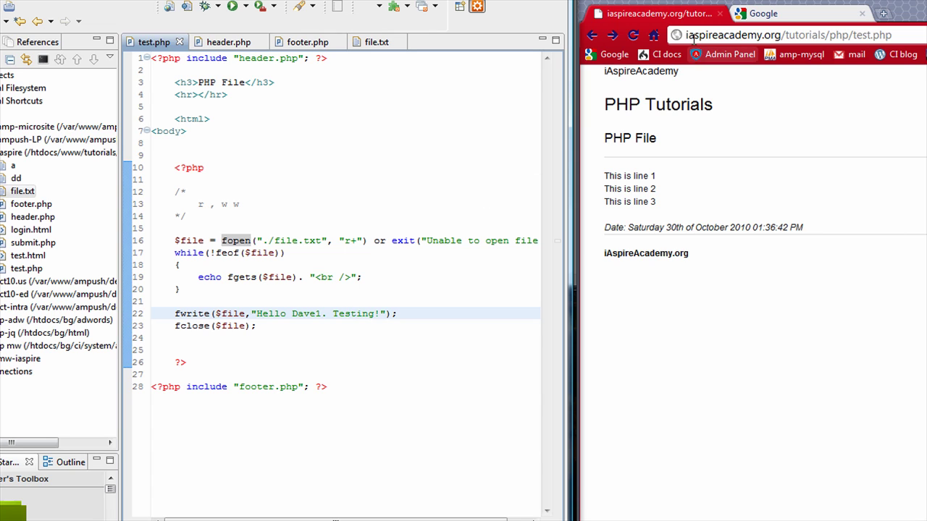
- Re-request the test page and highlight 'Hello Dave1. Testing!' appended after line 3
click(917, 35)
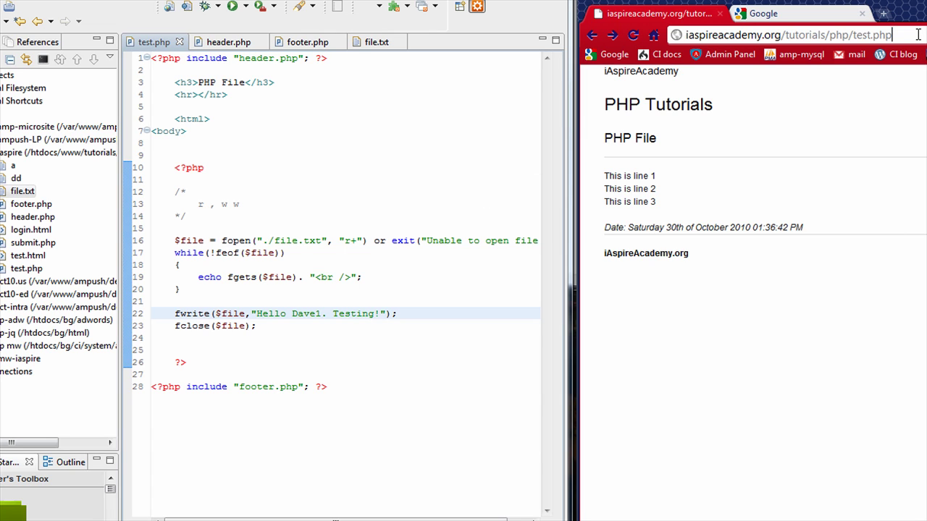
key(Return)
click(633, 35)
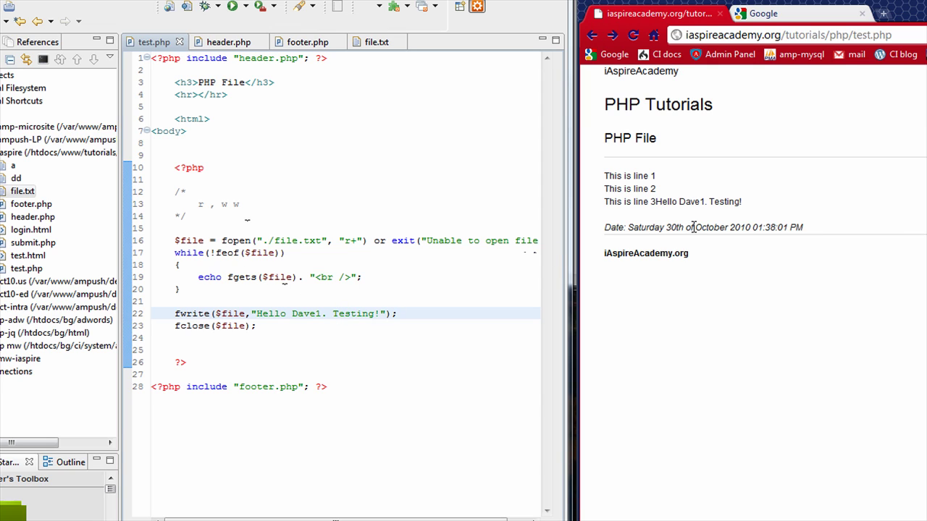
drag(661, 201, 758, 200)
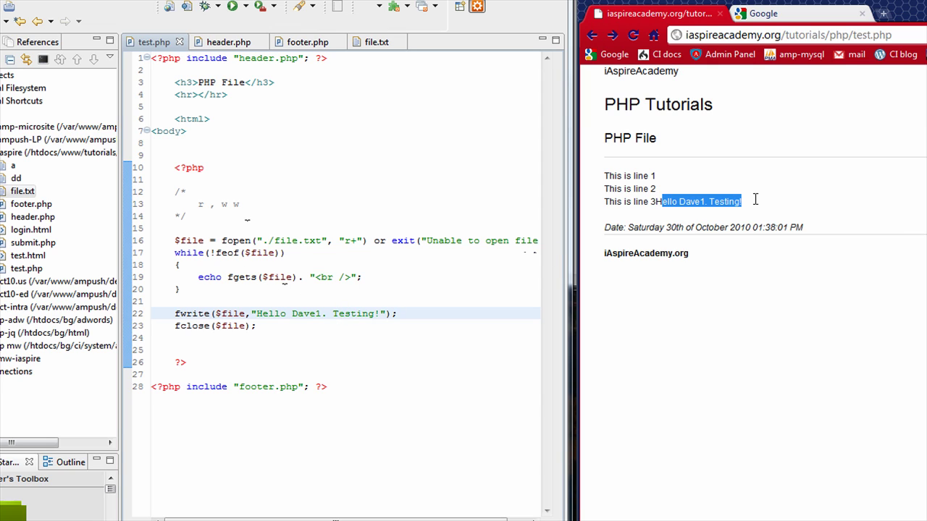
click(757, 202)
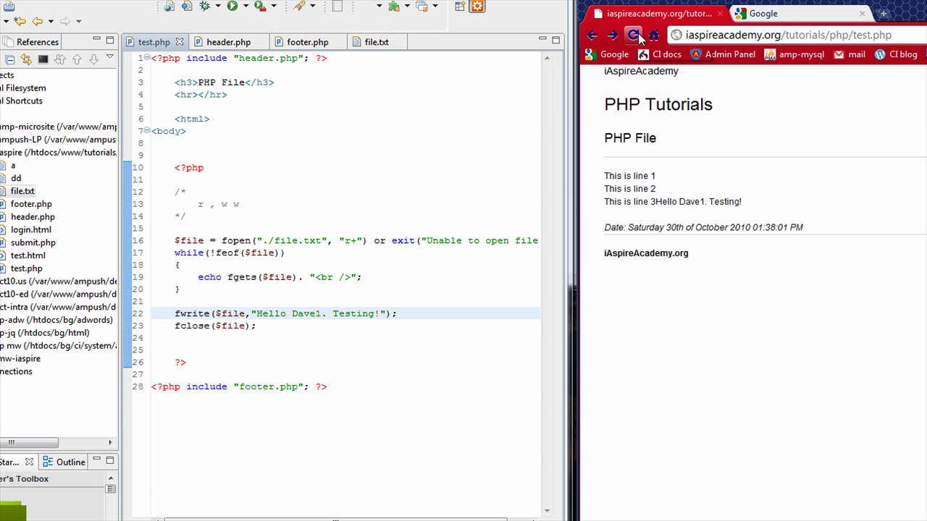
- Prefix the fwrite text with \n, save, reload, then inspect the fwrite and fopen calls
click(257, 314)
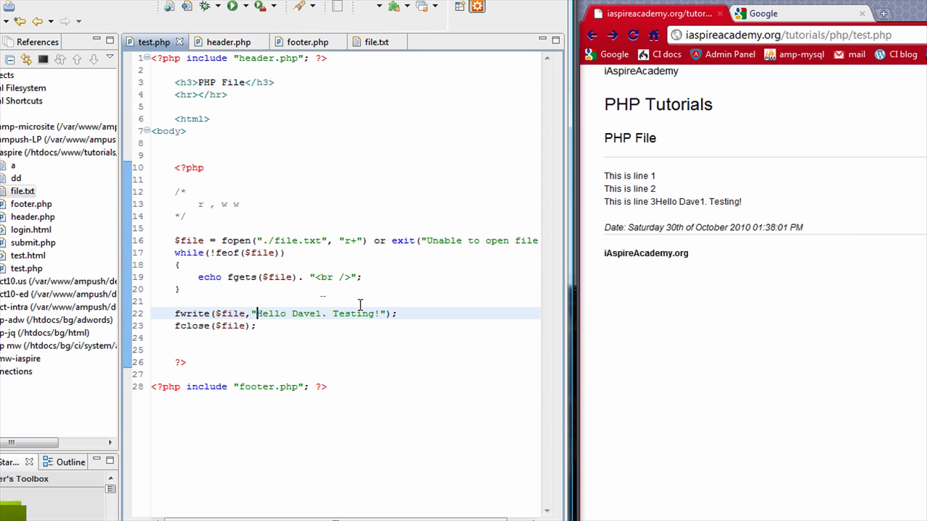
text(\n)
key(ctrl+s)
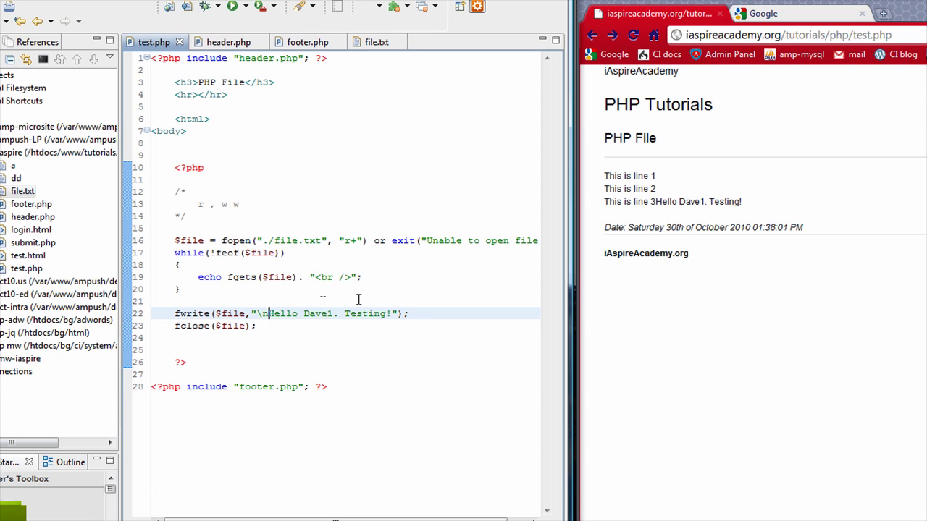
click(632, 36)
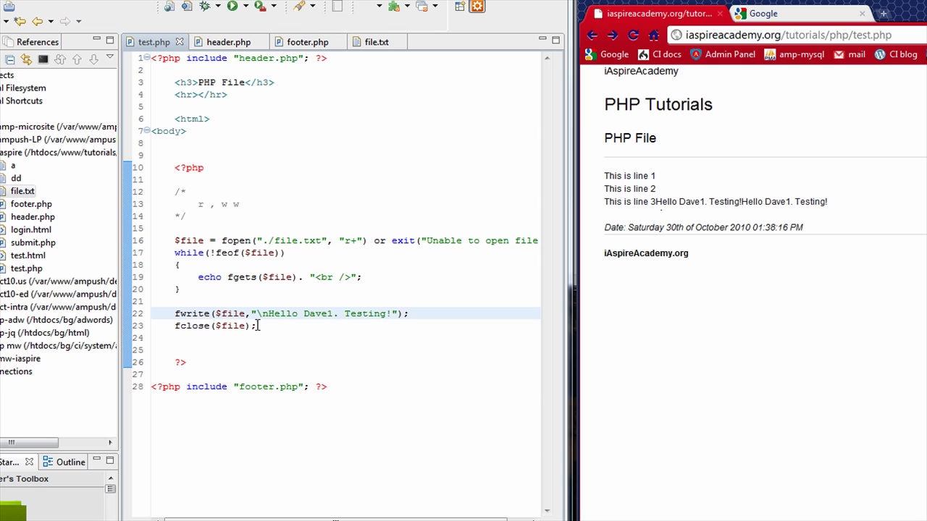
double_click(190, 314)
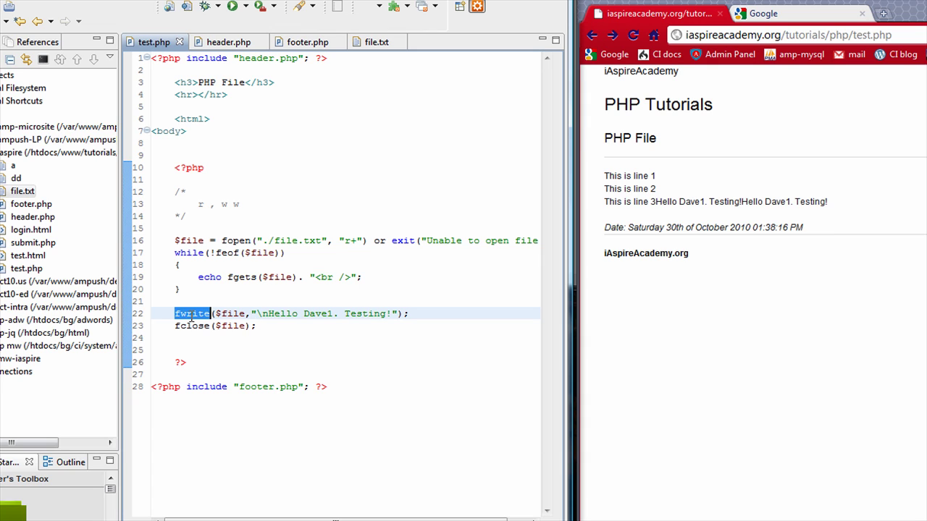
double_click(223, 240)
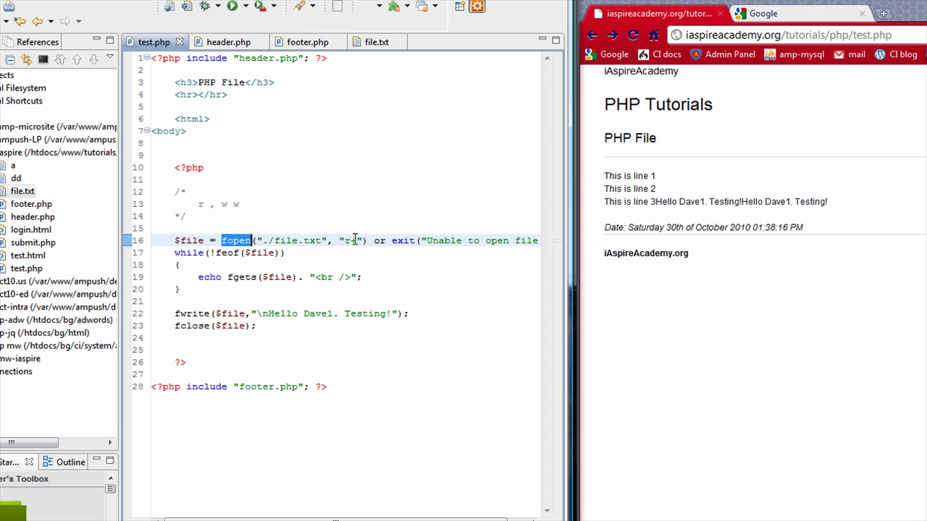
- Trim the fopen mode and edit the comment to read 'r ,r+ w w, a'
click(358, 240)
key(BackSpace)
text(+)
click(227, 205)
double_click(226, 205)
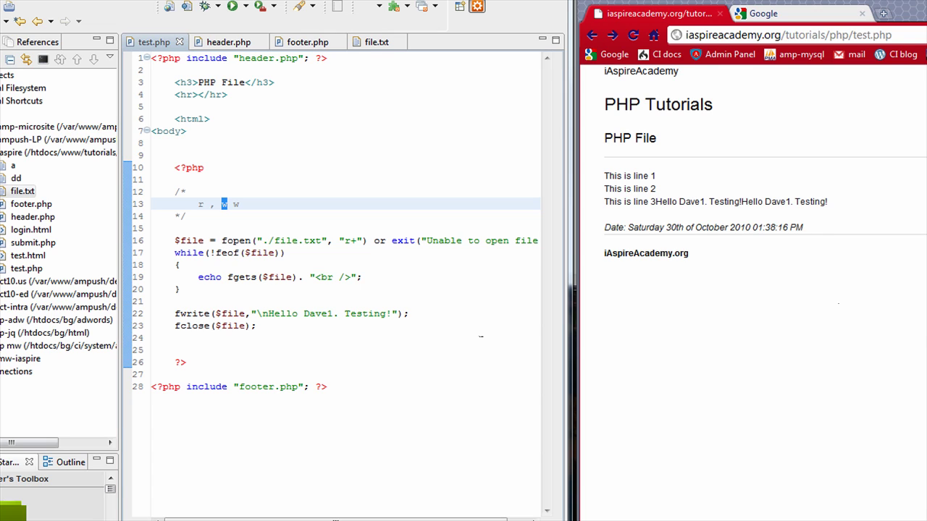
click(215, 204)
text(r)
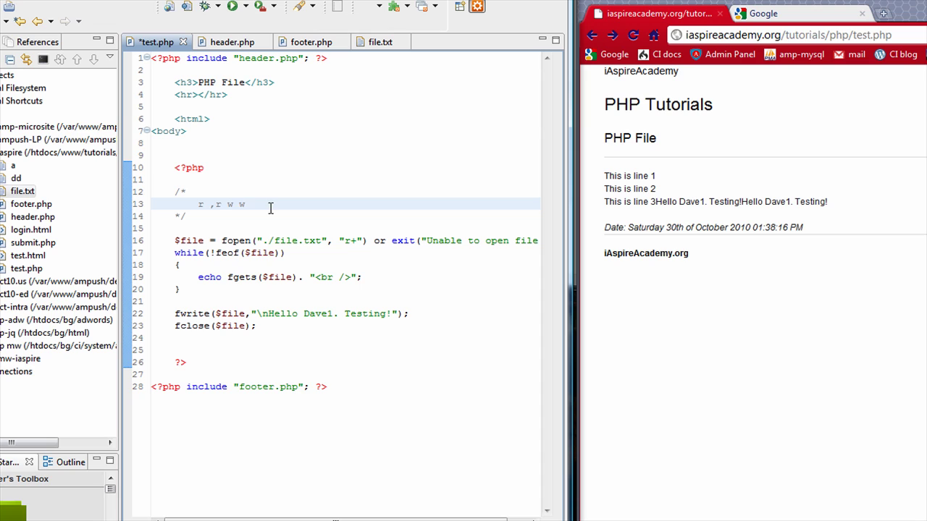
text(+)
key(Right)
text(, a)
- Set the fopen mode to "a" and delete the while/fgets reading loop
click(344, 240)
double_click(345, 241)
text(a)
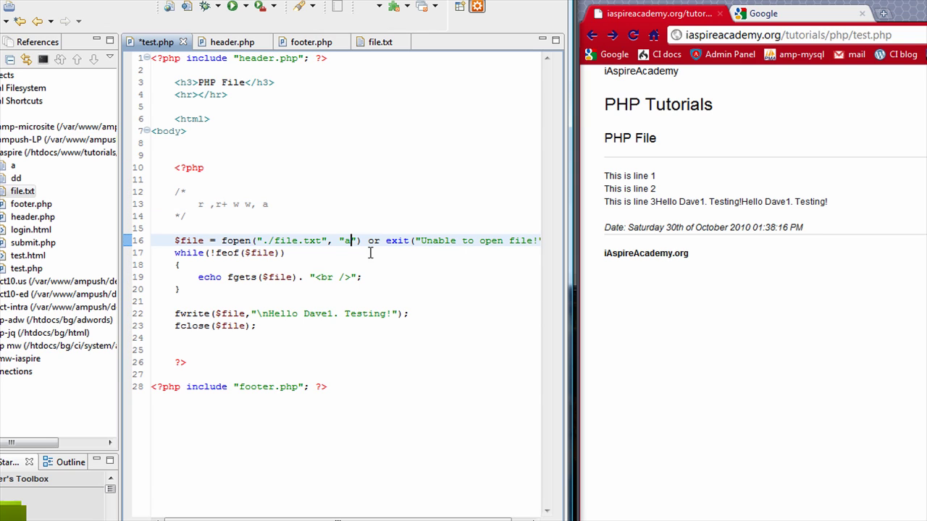
mouse_move(160, 253)
mouse_down()
mouse_move(219, 284)
mouse_move(181, 290)
mouse_up()
key(ctrl+c)
key(Delete)
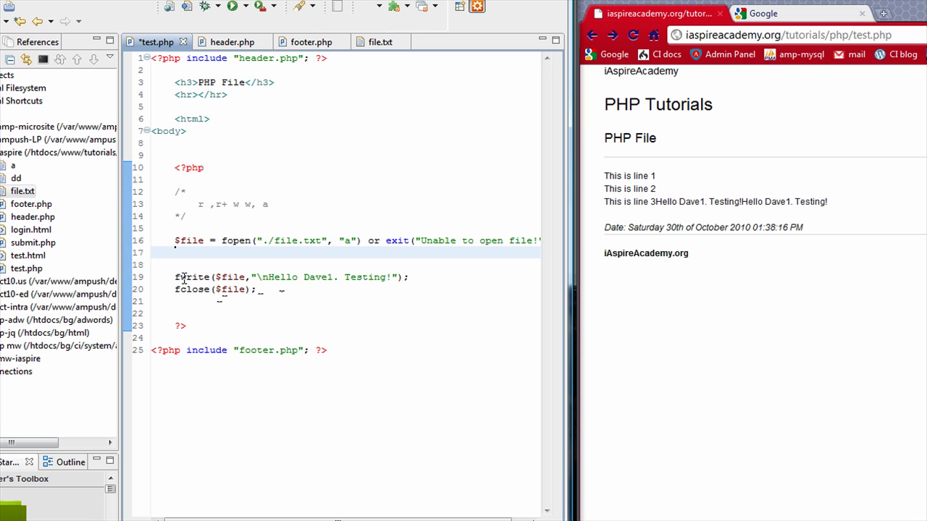
- Paste the reading loop back after the fwrite line and remove the extra blank line
click(270, 290)
click(431, 275)
key(Return)
key(Return)
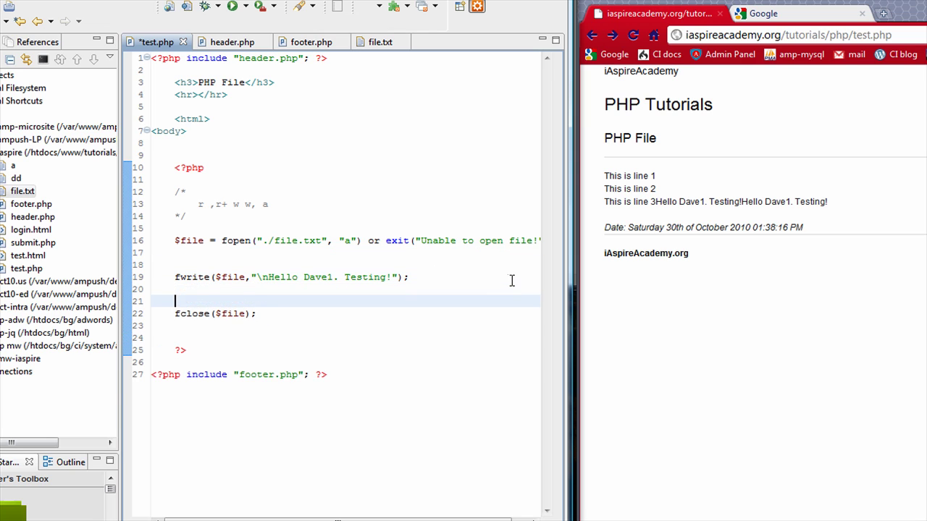
key(ctrl+v)
key(Return)
key(Up)
key(Up)
key(Up)
key(Up)
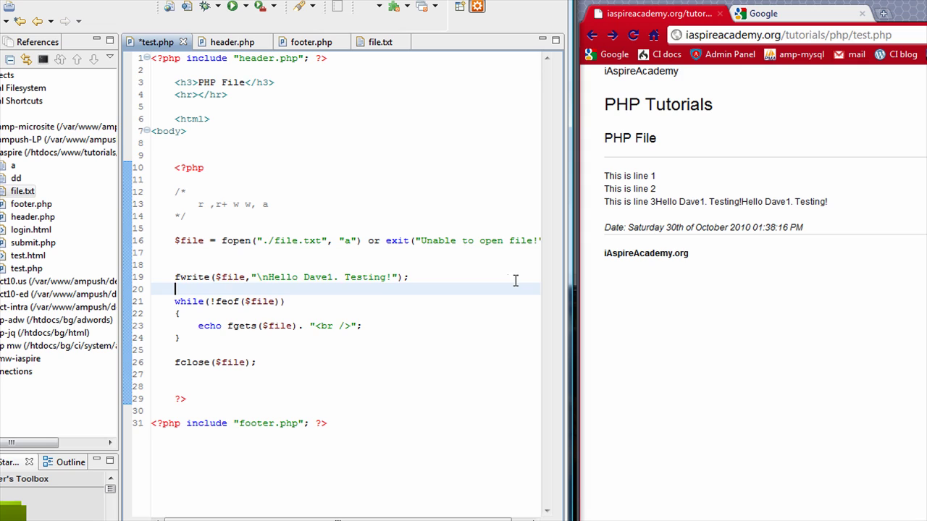
key(Up)
key(Up)
key(shift+Up)
key(BackSpace)
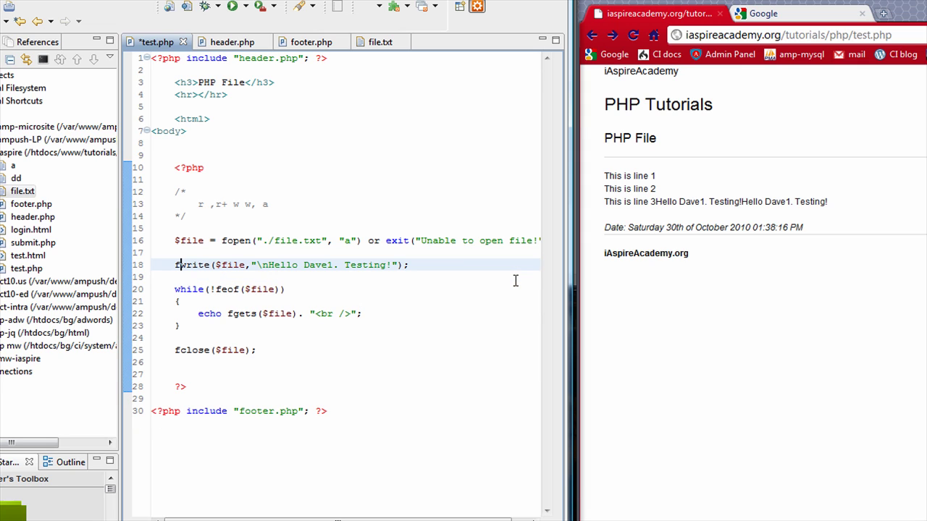
- Change the fwrite message to "\nHello Ben 123" and save test.php
key(Right)
key(Right)
key(Right)
key(Right)
key(shift+Right)
key(shift+Right)
key(shift+Right)
key(shift+Right)
key(shift+Right)
key(shift+Right)
key(shift+Right)
text(Ben 123)
key(ctrl+s)
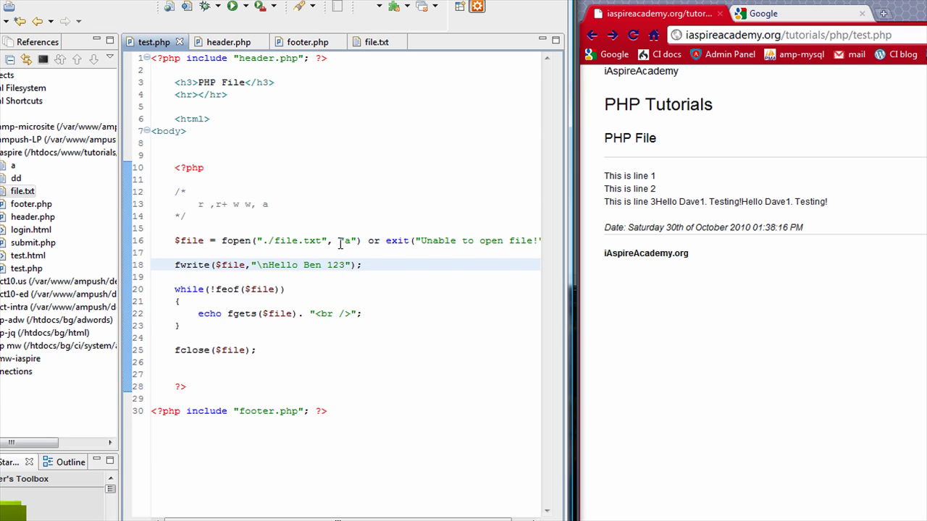
- Delete the while reading loop and save test.php again
click(165, 290)
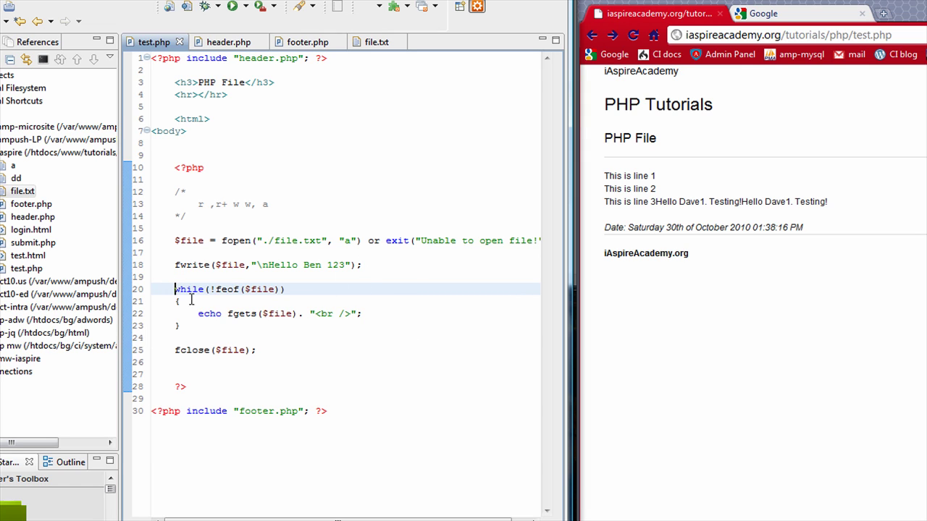
drag(174, 288, 240, 329)
key(Delete)
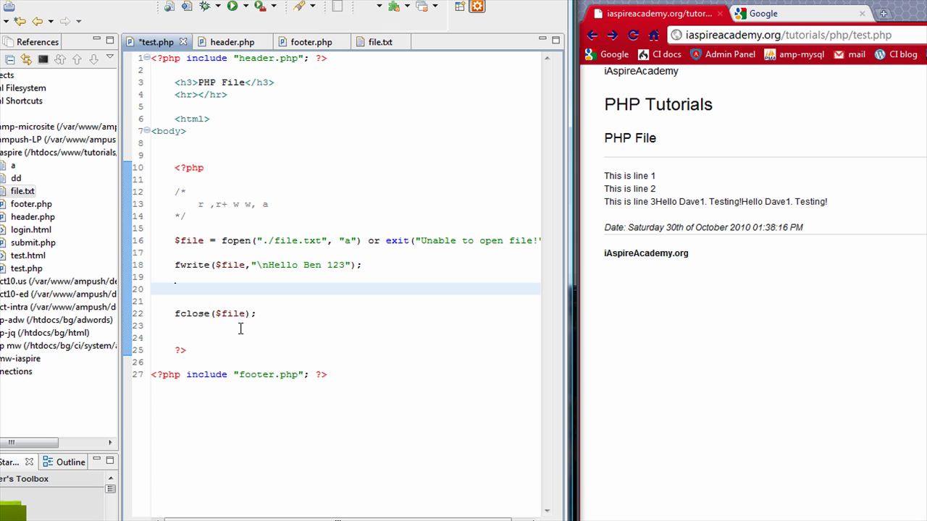
key(ctrl+s)
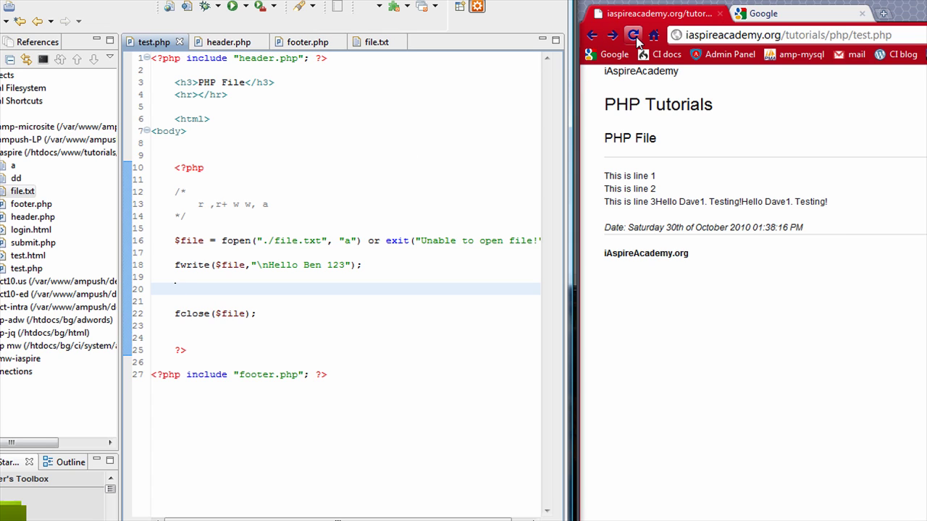
- Rerun the append script in Chrome, then paste the reading loop back into test.php
click(634, 36)
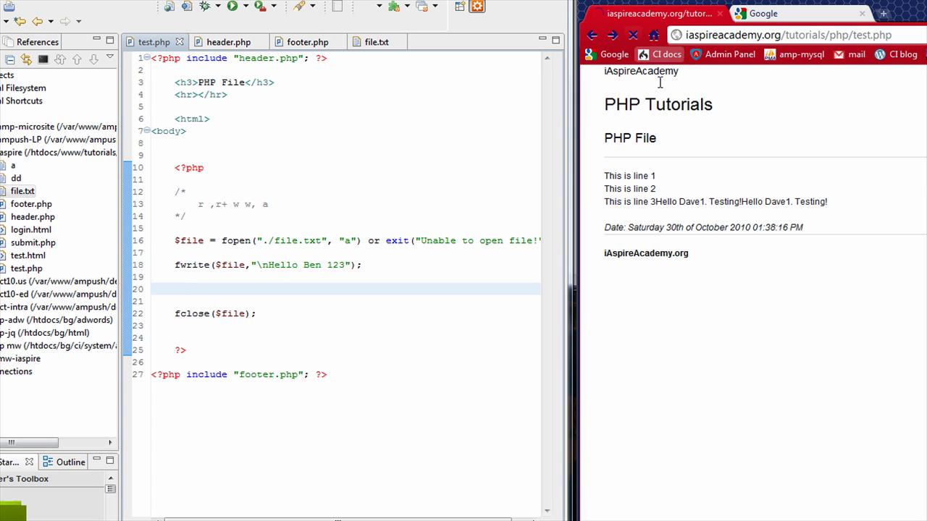
click(191, 287)
key(ctrl+v)
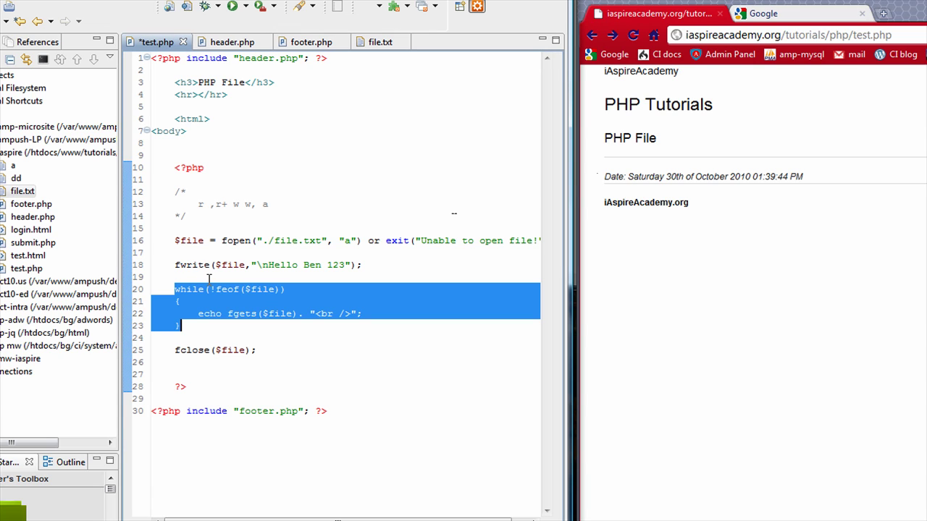
- Change the fopen mode to "r", delete the fwrite line, and save test.php
click(348, 240)
key(BackSpace)
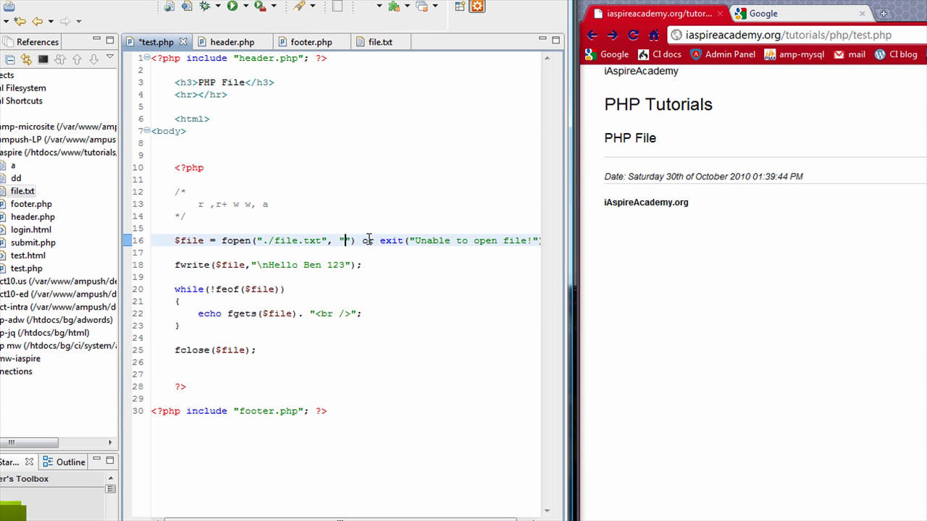
text(r)
drag(171, 264, 175, 277)
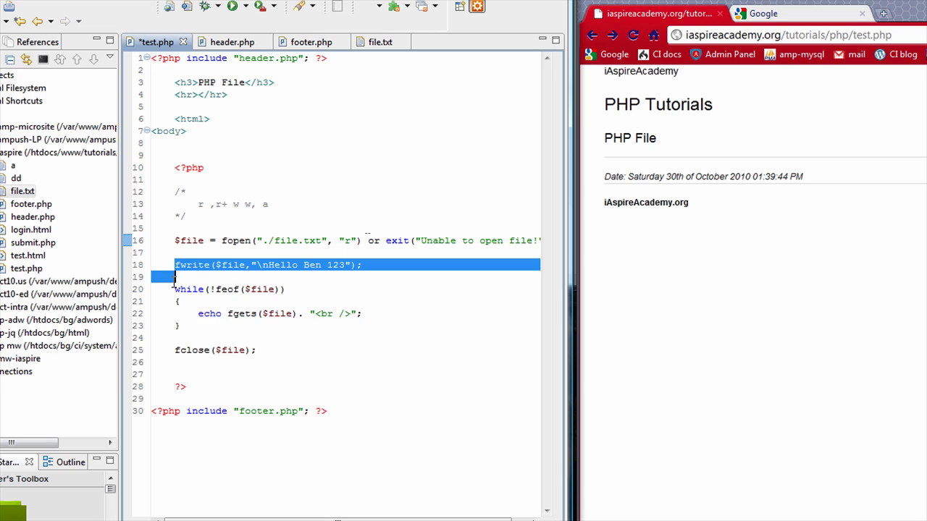
key(Delete)
key(ctrl+s)
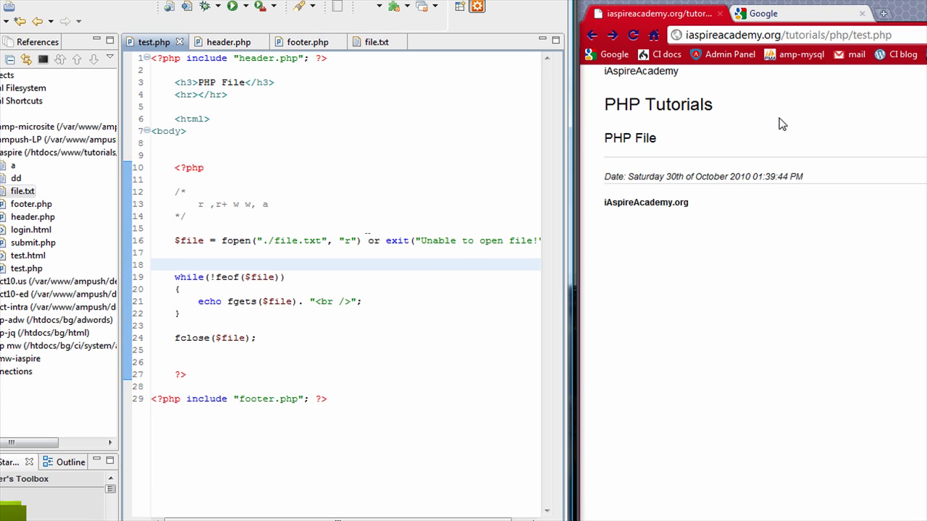
- Reload test.php in Chrome and highlight the three appended 'Hello Ben 123' lines
click(634, 36)
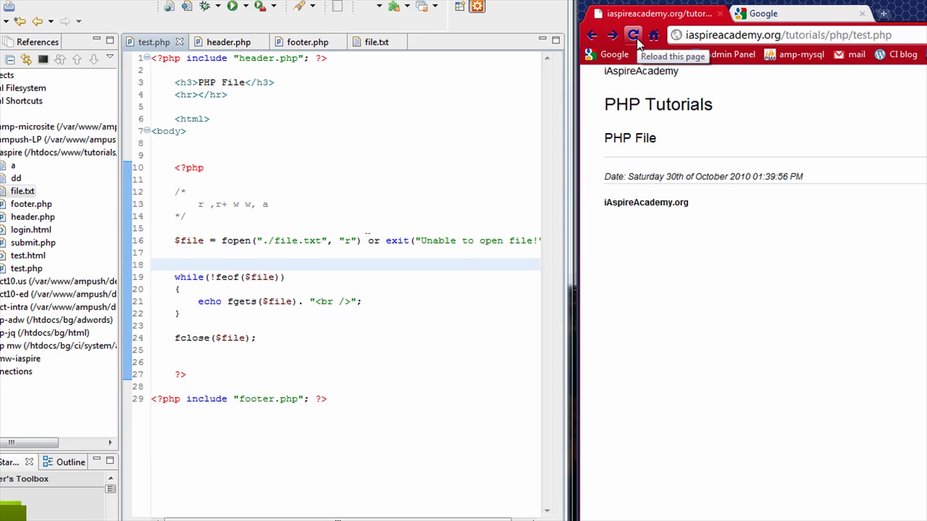
click(637, 37)
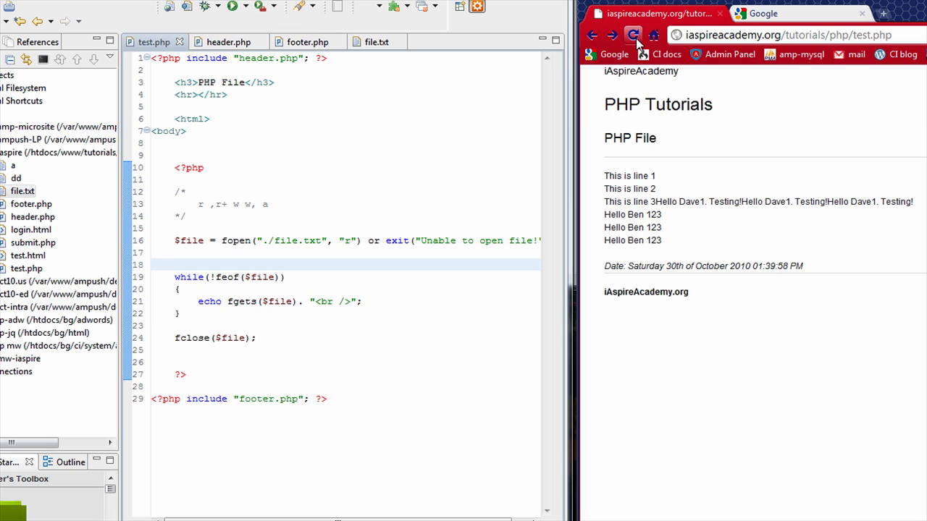
drag(678, 249, 592, 213)
click(670, 239)
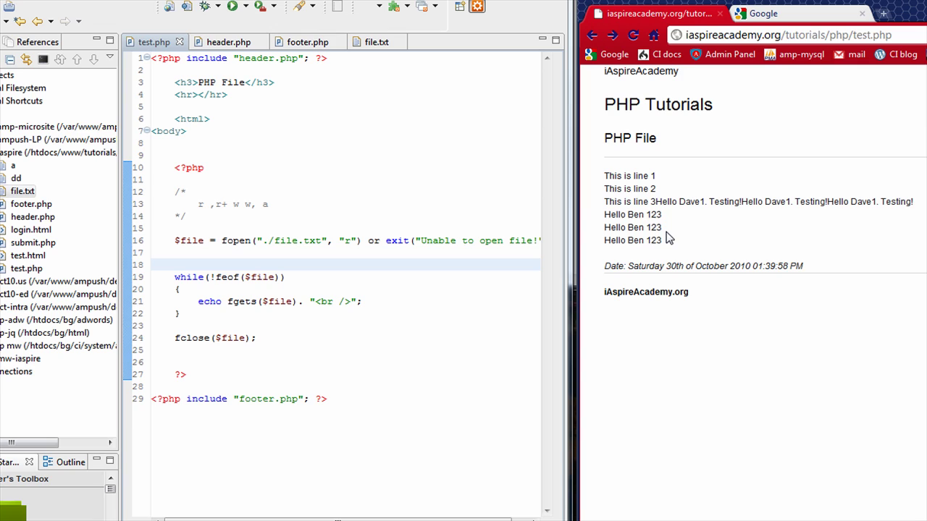